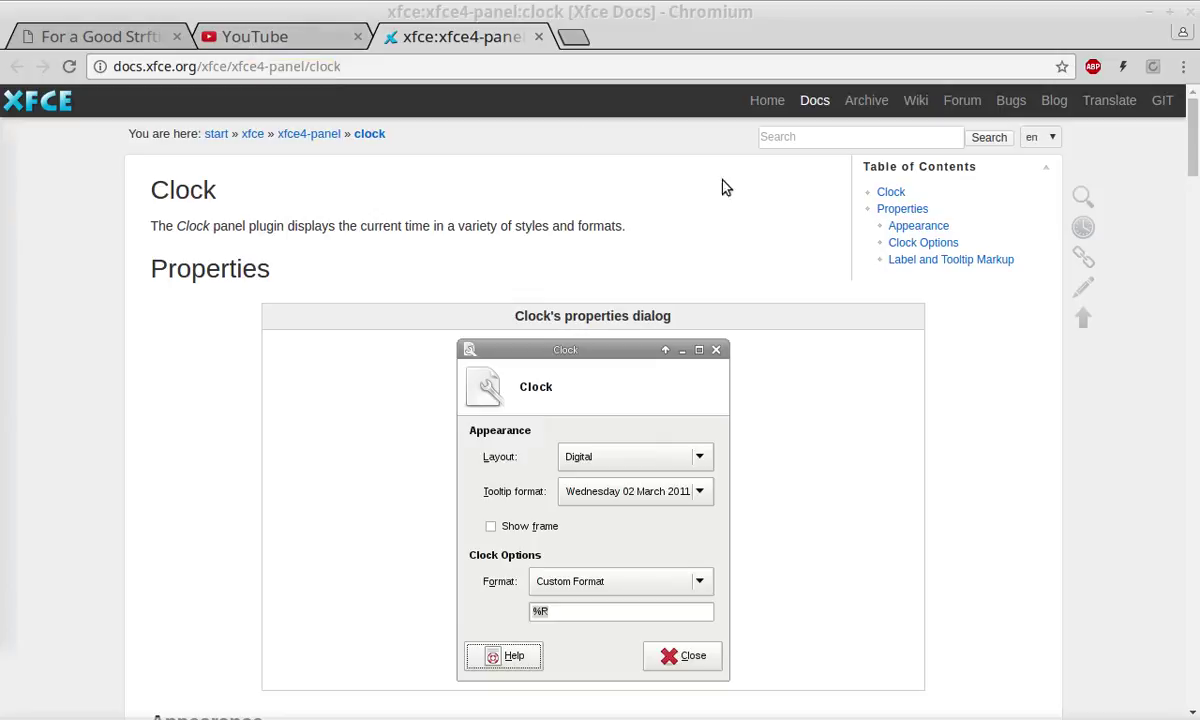
- Open the panel clock's Properties window and move it down and left
{"action": "mouse_move", "coordinate": [1150, 708]}
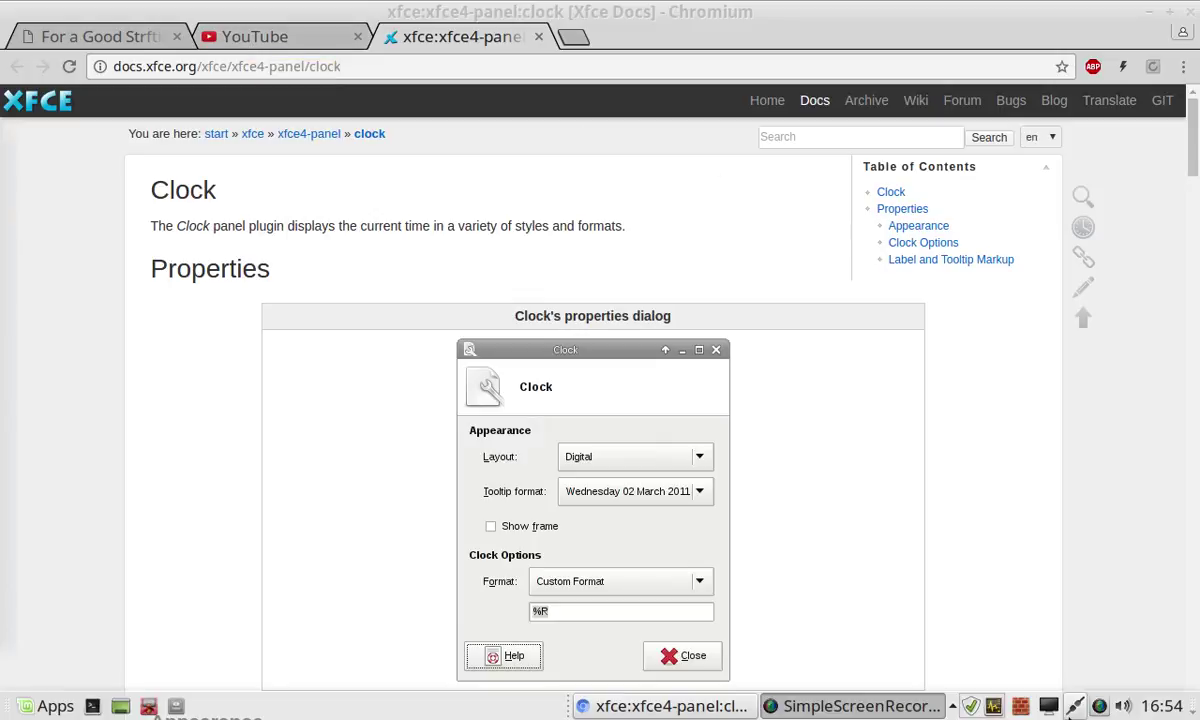
{"action": "right_click", "coordinate": [1165, 708]}
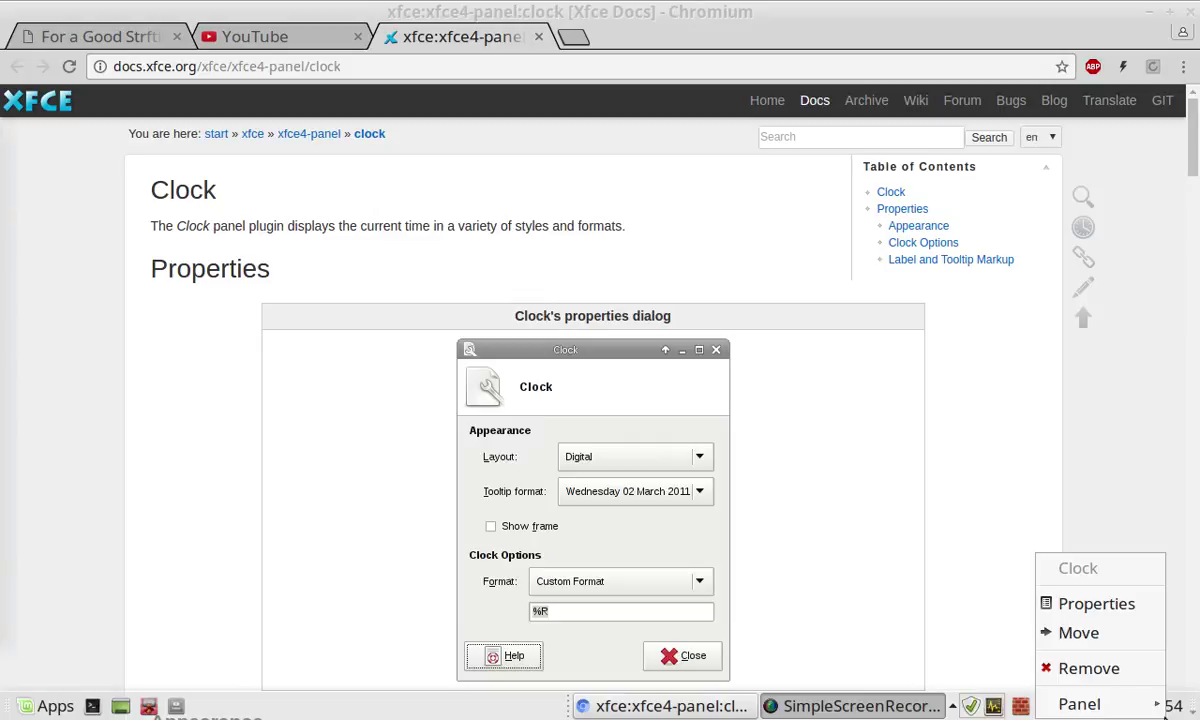
{"action": "left_click", "coordinate": [1132, 605]}
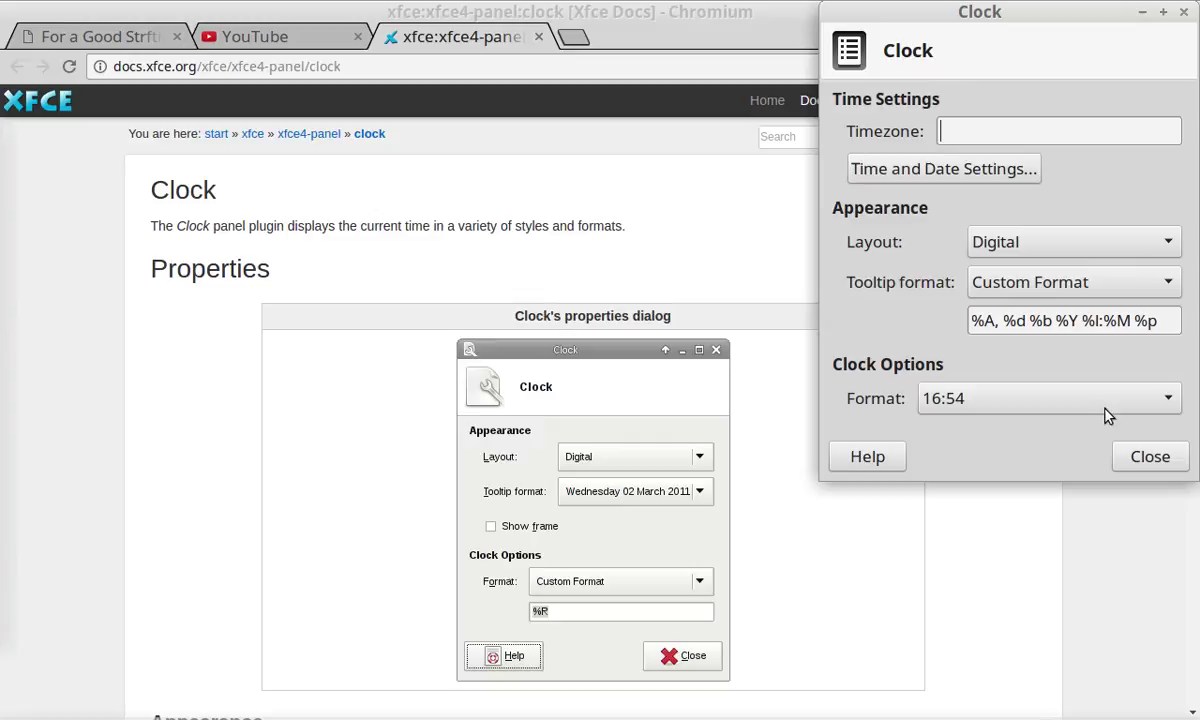
{"action": "left_click_drag", "start_coordinate": [930, 12], "coordinate": [880, 62]}
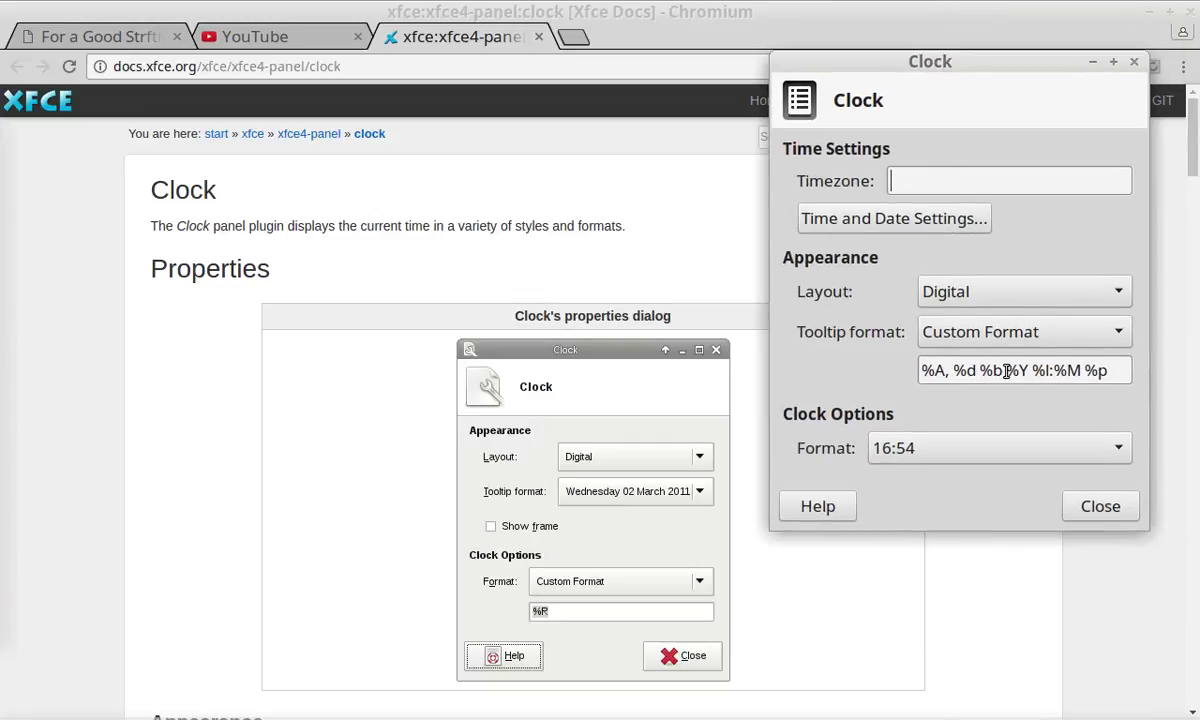
- Keep the Digital layout and switch the clock format to Custom Format
{"action": "left_click", "coordinate": [962, 290]}
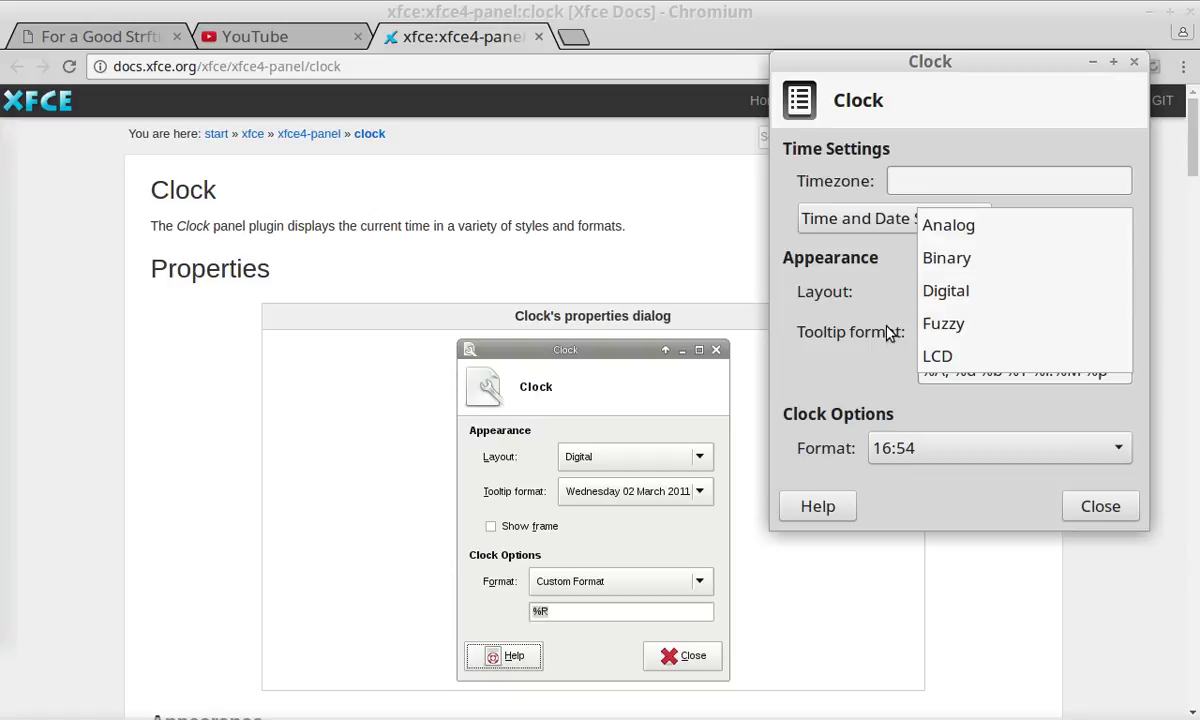
{"action": "left_click", "coordinate": [968, 305]}
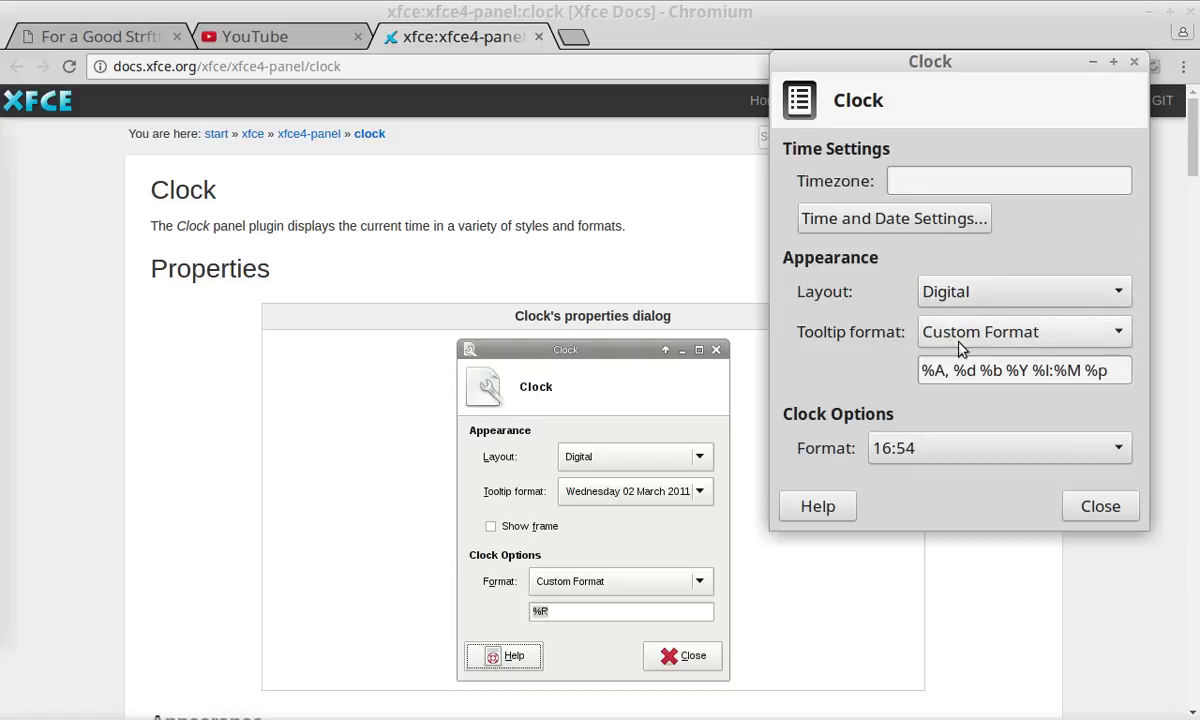
{"action": "left_click", "coordinate": [958, 343]}
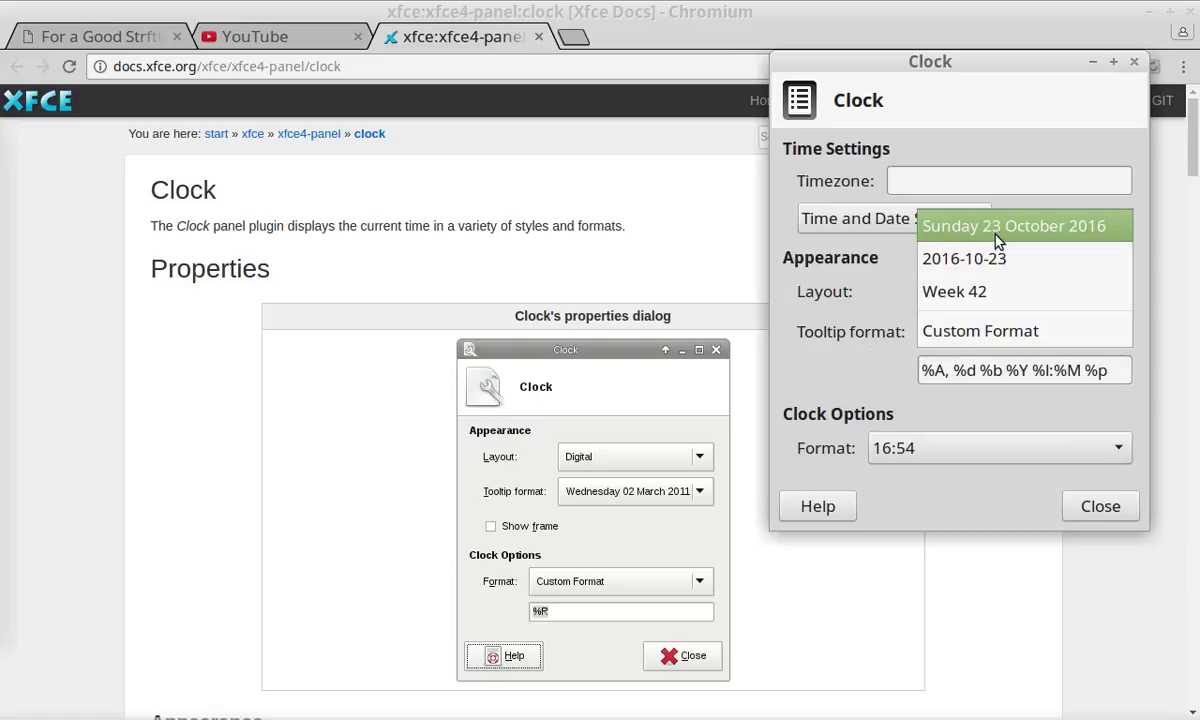
{"action": "left_click", "coordinate": [840, 343]}
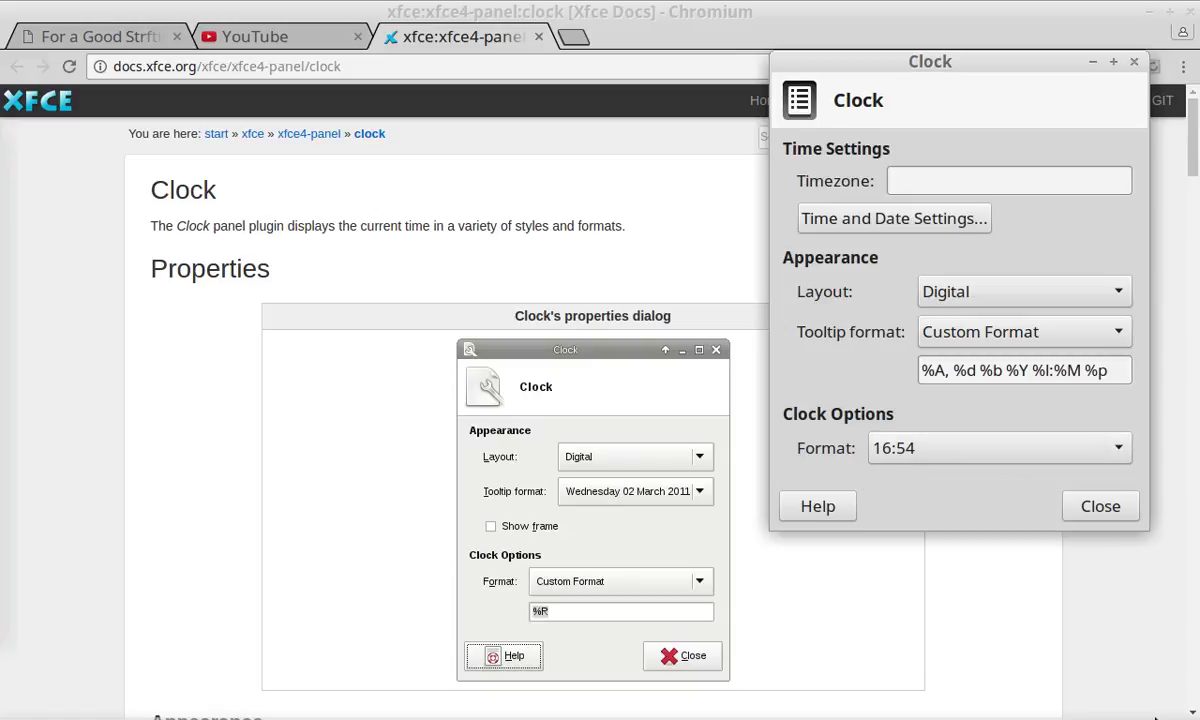
{"action": "left_click", "coordinate": [979, 456]}
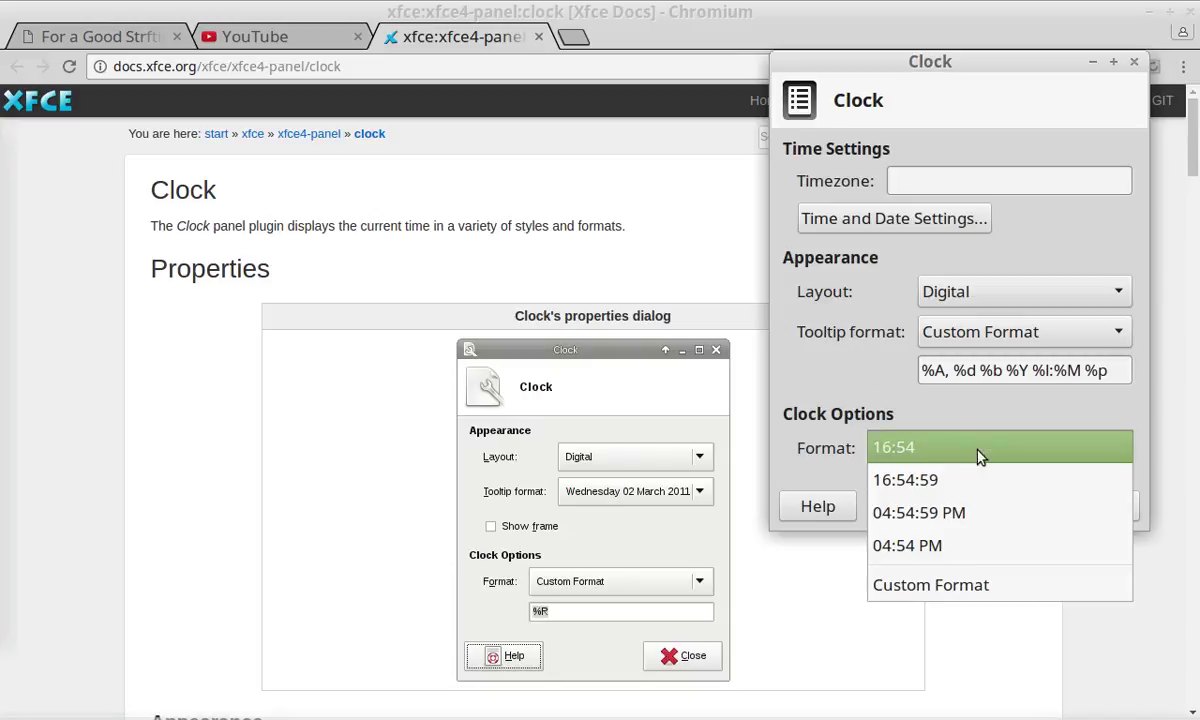
{"action": "left_click", "coordinate": [979, 590]}
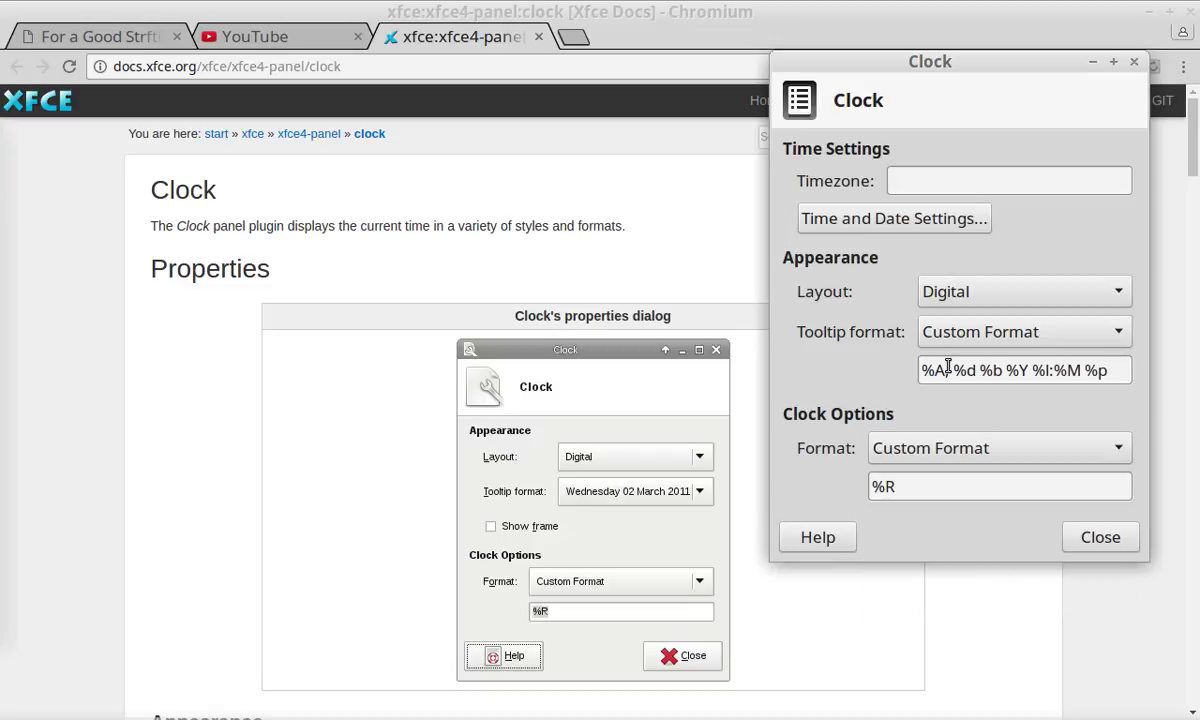
- Bring the Xfce clock documentation forward and scroll past the Label and Tooltip format codes to the footer
{"action": "mouse_move", "coordinate": [960, 380]}
{"action": "left_click", "coordinate": [362, 335]}
{"action": "scroll", "coordinate": [335, 429], "scroll_direction": "down", "scroll_amount": 6}
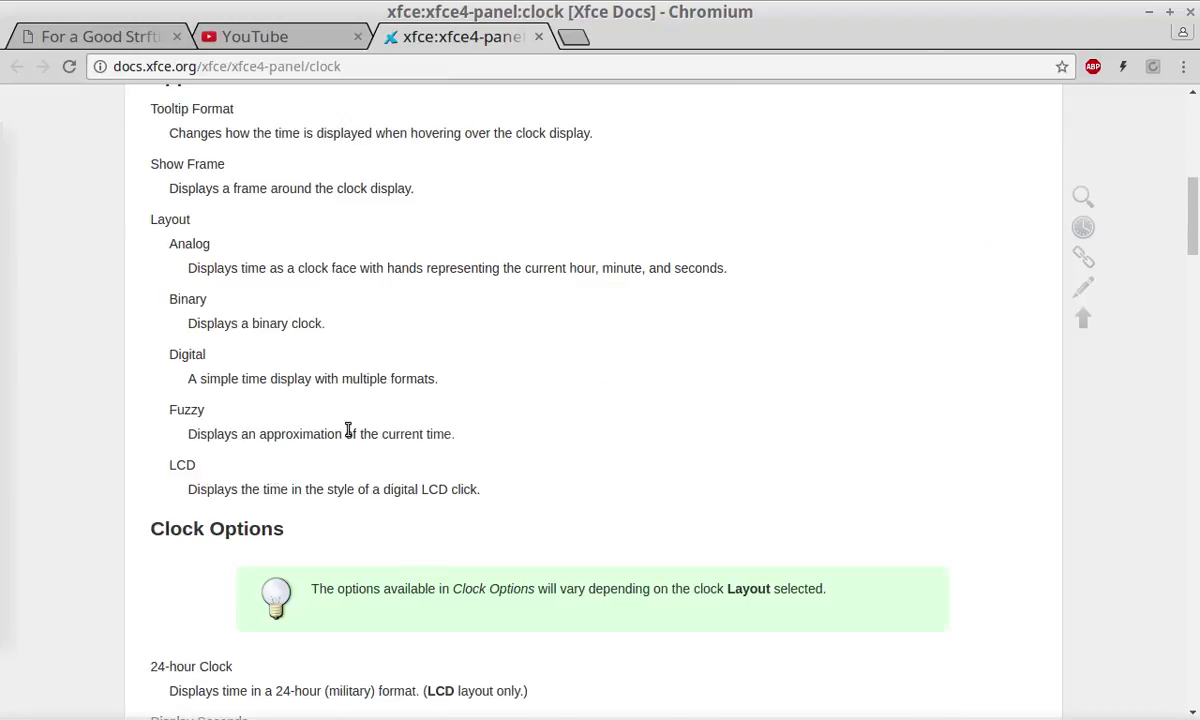
{"action": "scroll", "coordinate": [348, 430], "scroll_direction": "down", "scroll_amount": 9}
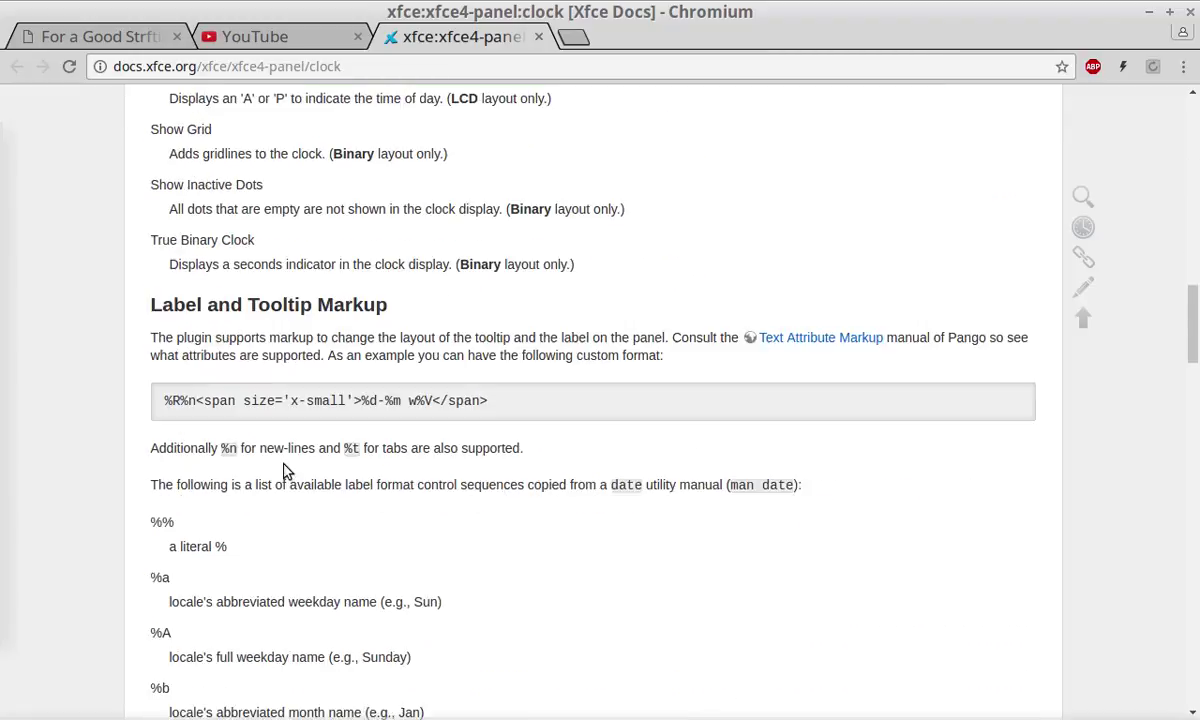
{"action": "scroll", "coordinate": [300, 462], "scroll_direction": "down", "scroll_amount": 10}
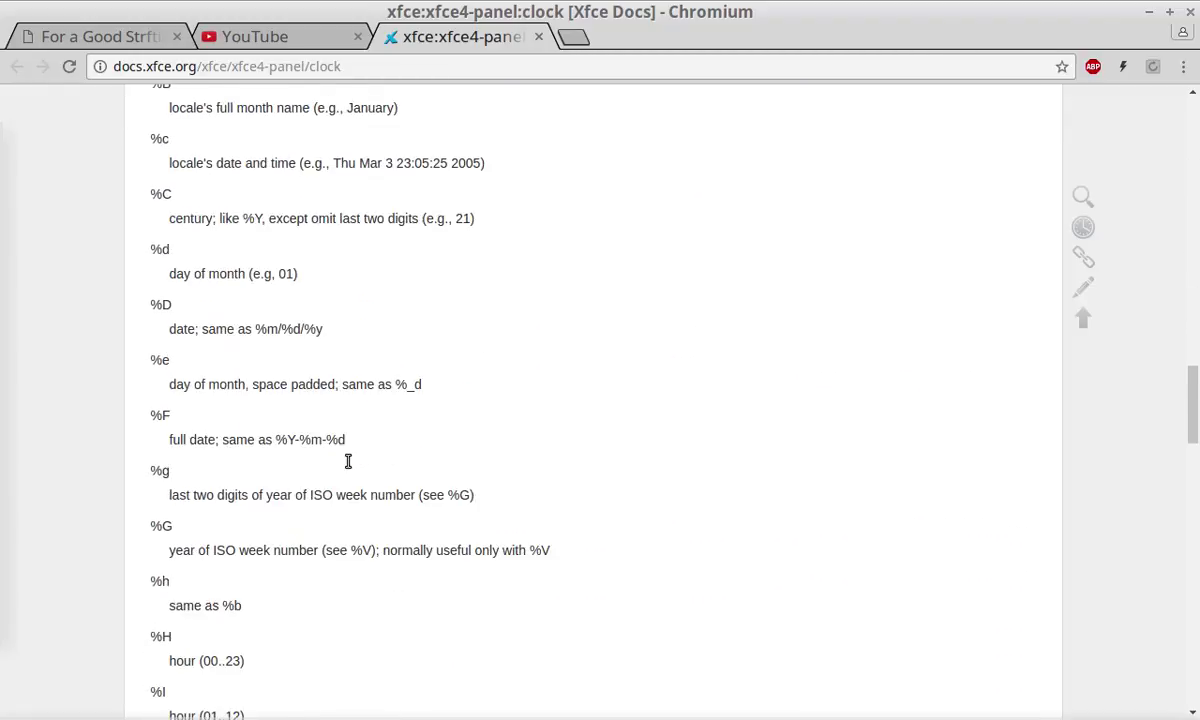
{"action": "scroll", "coordinate": [348, 461], "scroll_direction": "down", "scroll_amount": 10}
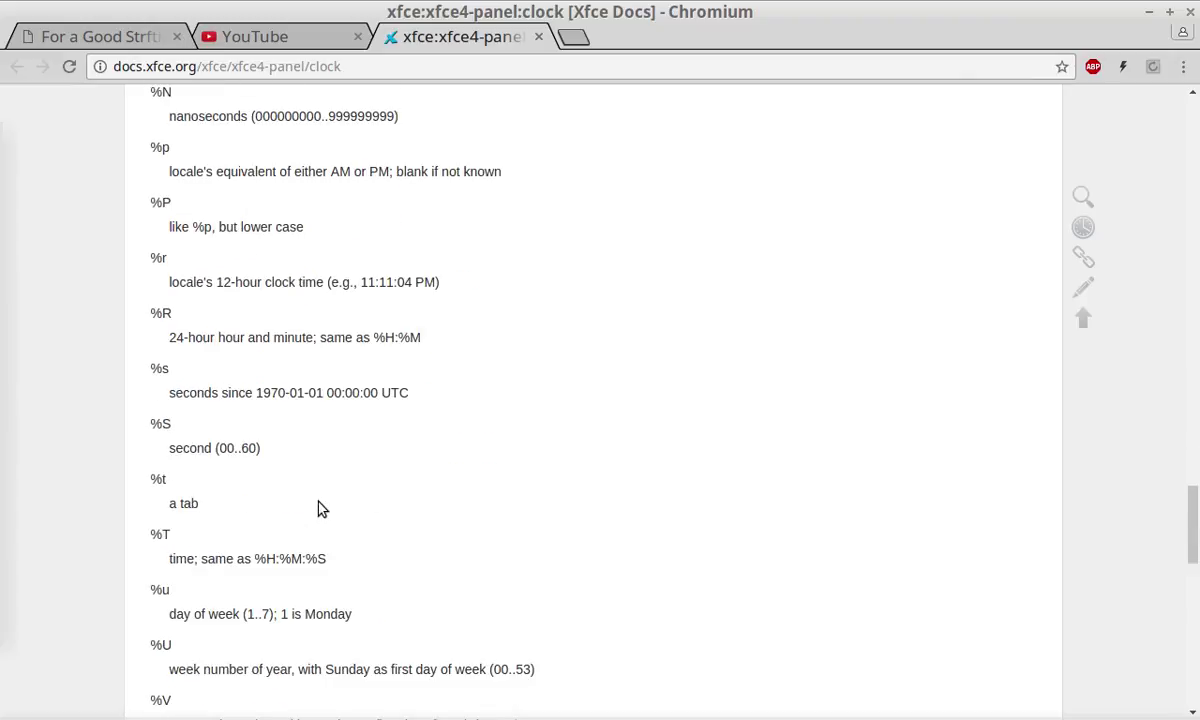
{"action": "scroll", "coordinate": [320, 510], "scroll_direction": "down", "scroll_amount": 9}
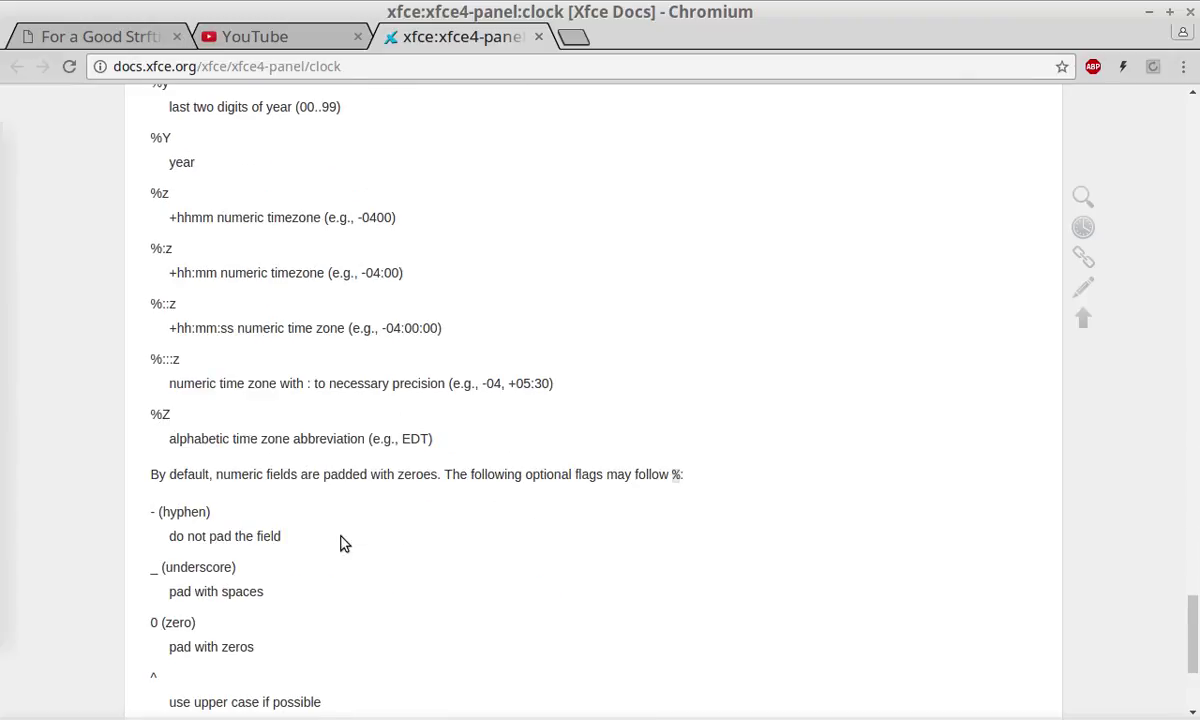
{"action": "scroll", "coordinate": [340, 550], "scroll_direction": "down", "scroll_amount": 5}
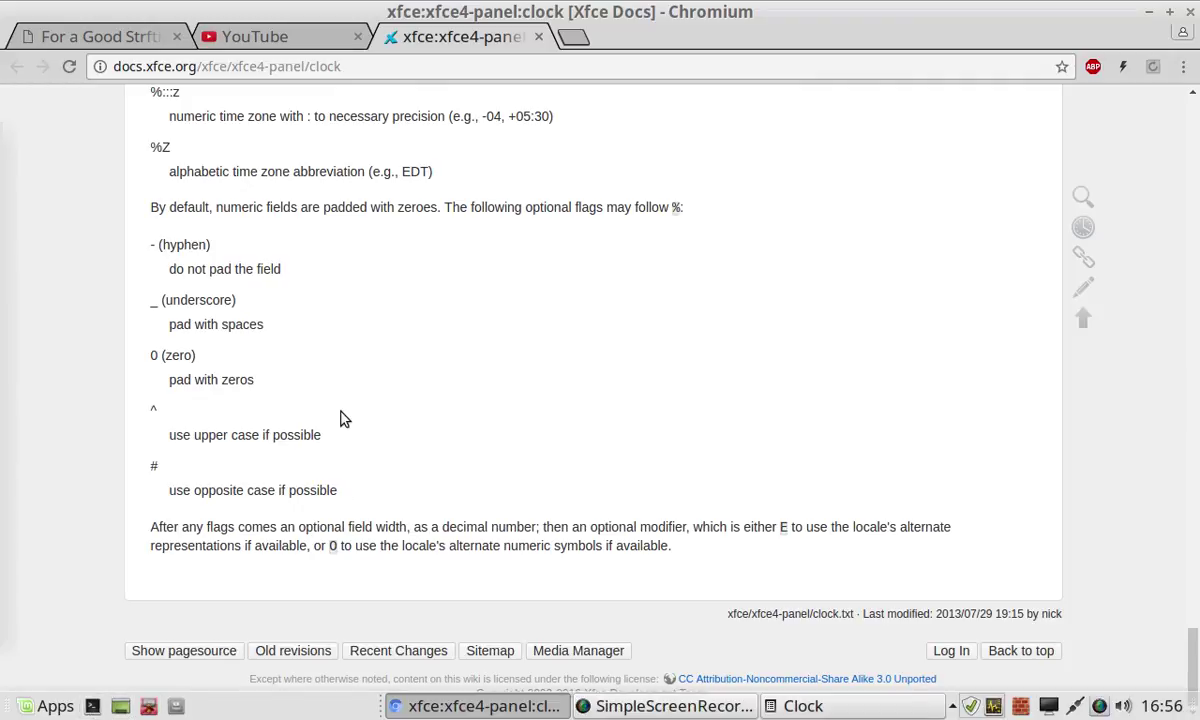
- Look up the strftime manual with man 3 strftime in a new terminal
{"action": "key", "text": "ctrl+alt+t"}
{"action": "type", "text": "man"}
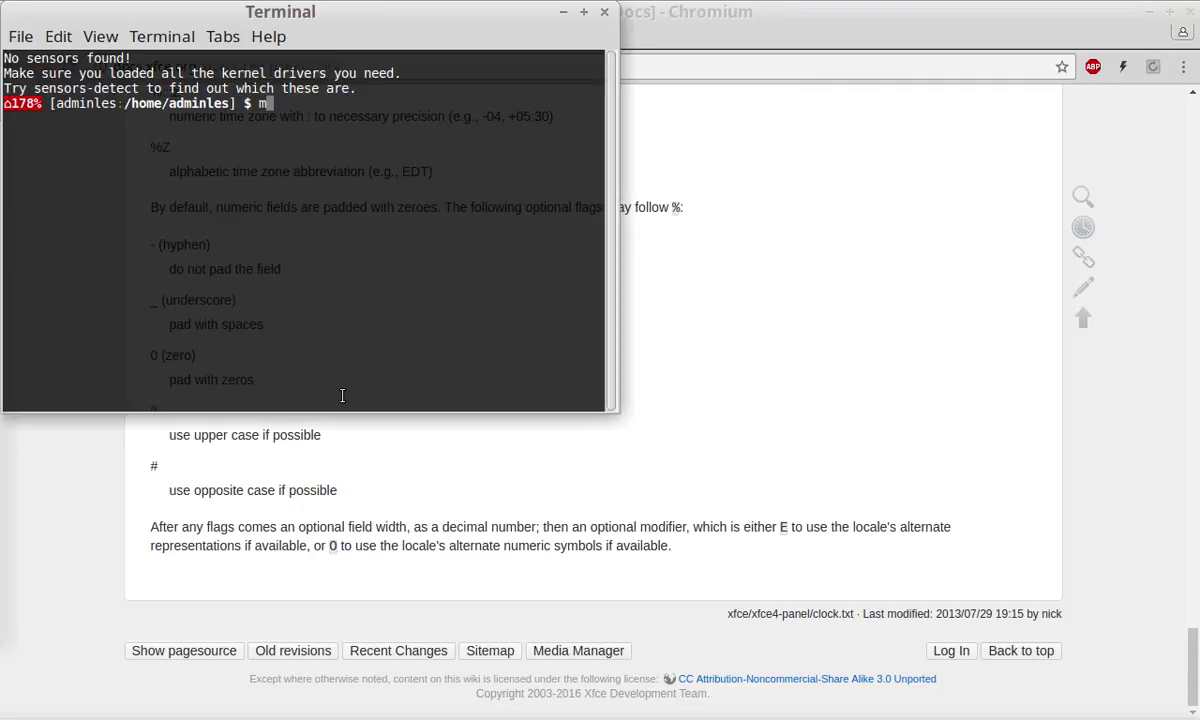
{"action": "type", "text": " 3 strftime"}
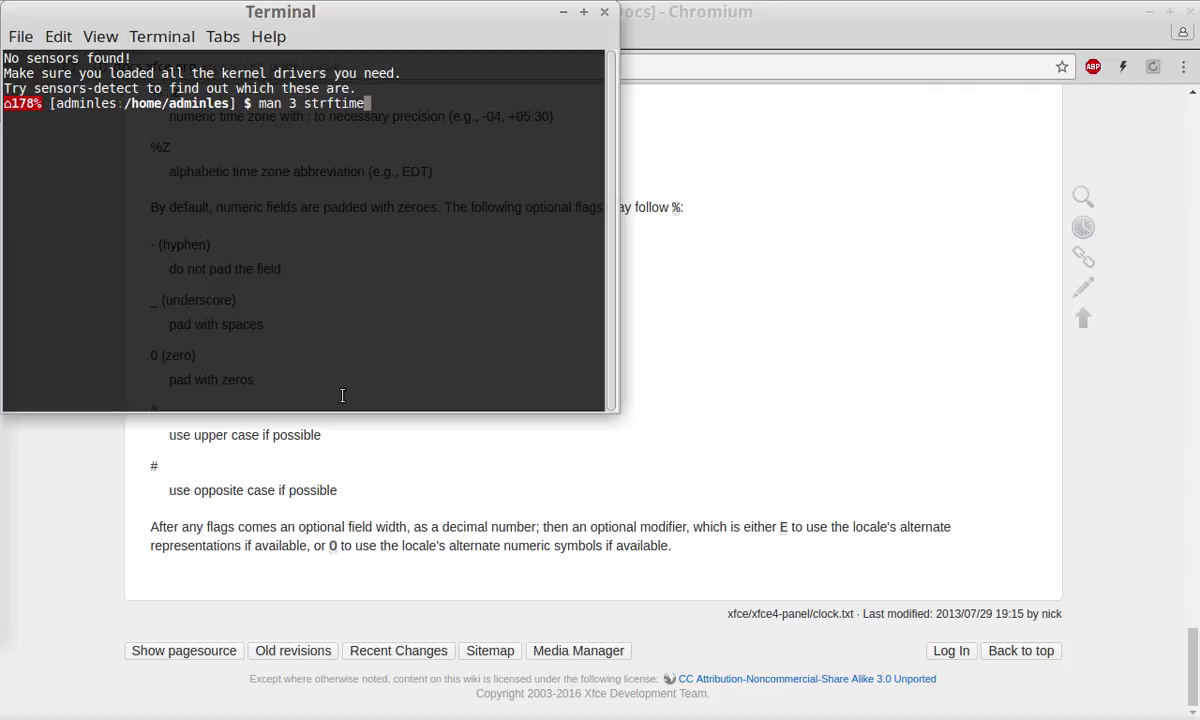
{"action": "key", "text": "Return"}
- Read the %b and %B month-name entries, then close the terminal and show For a Good Strftime
{"action": "key", "text": "Down"}
{"action": "key", "text": "Down"}
{"action": "key", "text": "Down"}
{"action": "key", "text": "Down"}
{"action": "key", "text": "Down"}
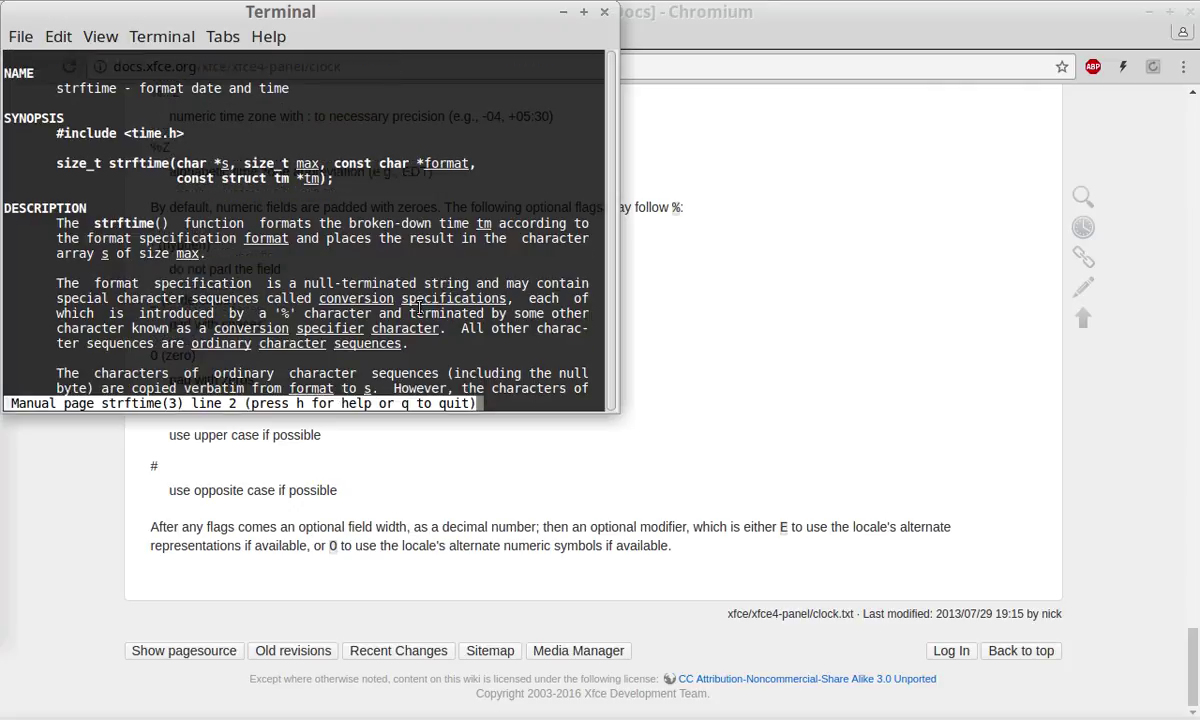
{"action": "key", "text": "Down"}
{"action": "key", "text": "Down"}
{"action": "key", "text": "Down"}
{"action": "key", "text": "Down"}
{"action": "key", "text": "Down"}
{"action": "key", "text": "Down"}
{"action": "key", "text": "Down"}
{"action": "key", "text": "Down"}
{"action": "key", "text": "Down"}
{"action": "key", "text": "Down"}
{"action": "key", "text": "Down"}
{"action": "key", "text": "Down"}
{"action": "key", "text": "Down"}
{"action": "key", "text": "Down"}
{"action": "key", "text": "Down"}
{"action": "key", "text": "Down"}
{"action": "key", "text": "Down"}
{"action": "key", "text": "Down"}
{"action": "key", "text": "Down"}
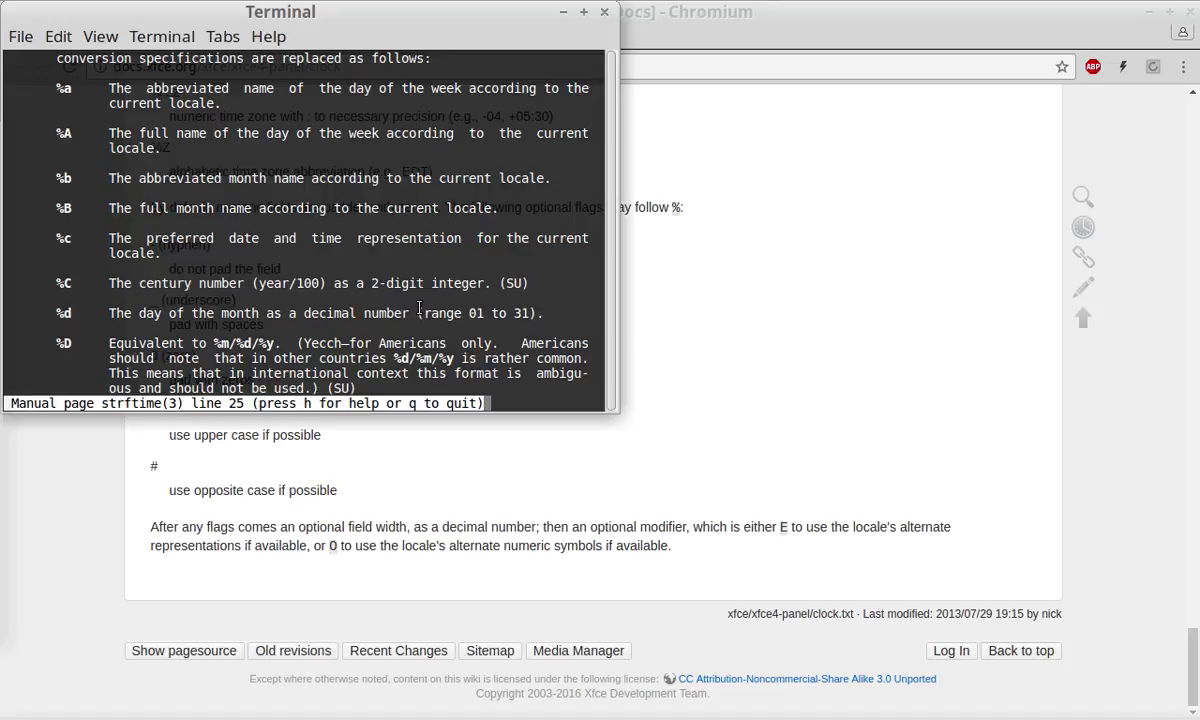
{"action": "left_click_drag", "start_coordinate": [59, 179], "coordinate": [395, 207]}
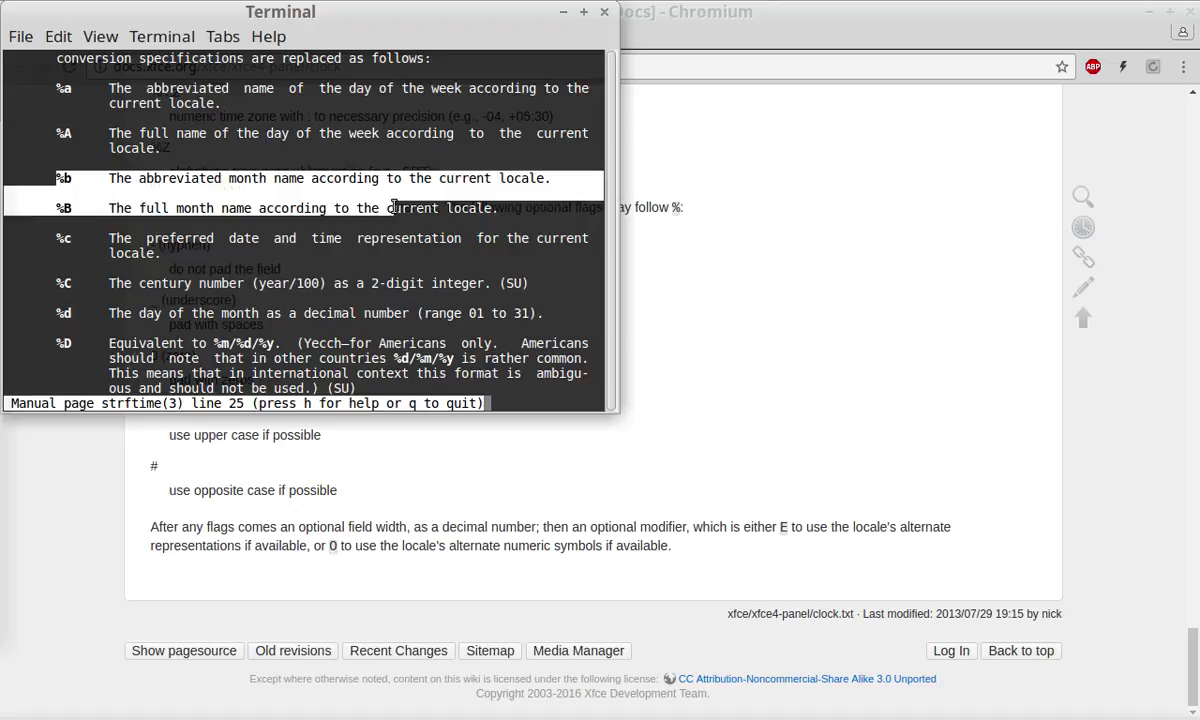
{"action": "left_click", "coordinate": [604, 11]}
{"action": "left_click", "coordinate": [95, 36]}
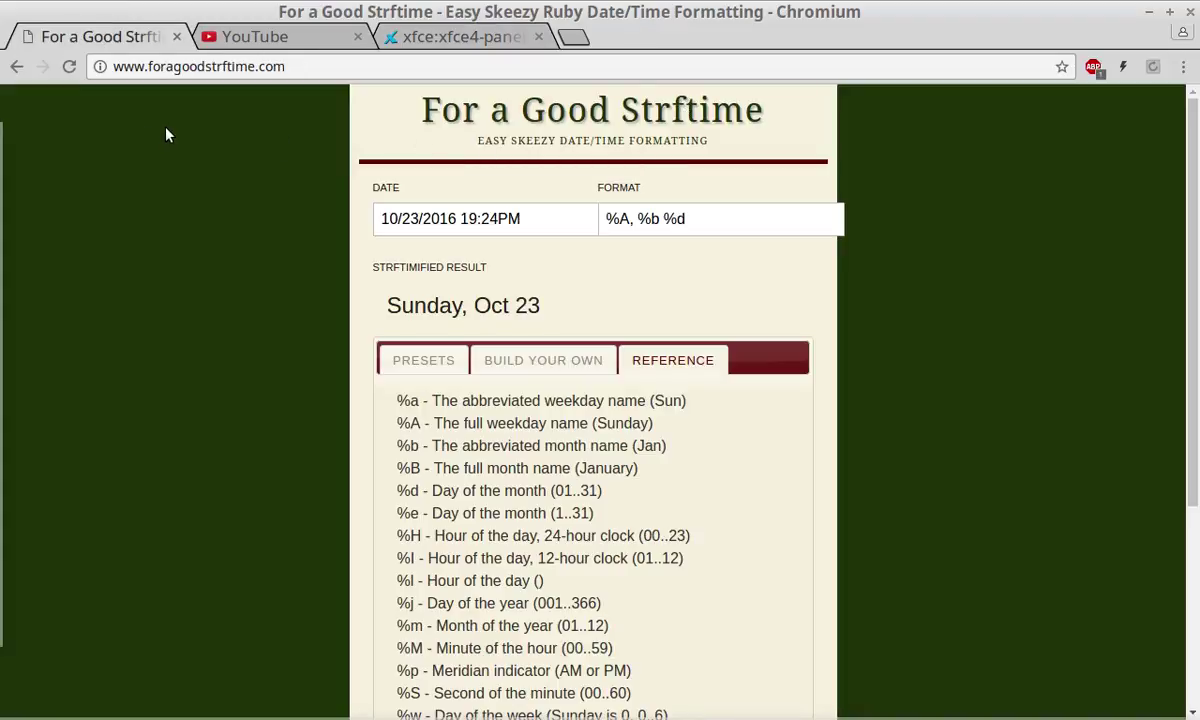
- Open the Reference list on foragoodstrftime.com and scroll through the strftime codes
{"action": "left_click", "coordinate": [227, 67]}
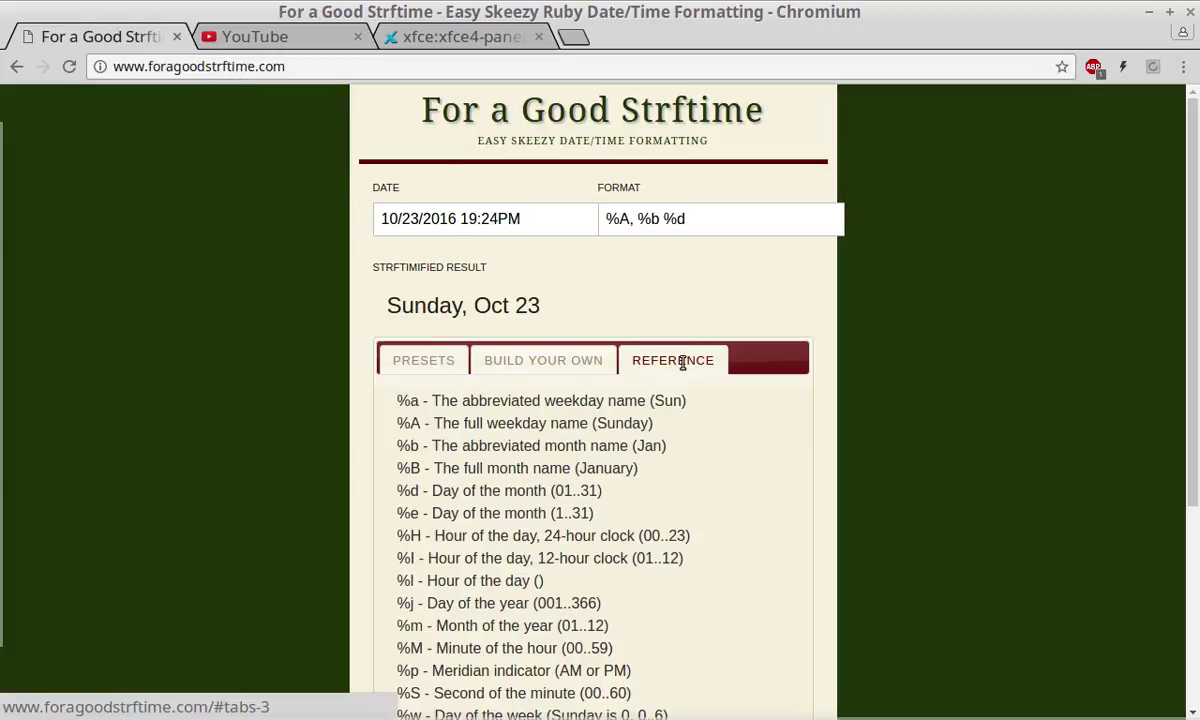
{"action": "scroll", "coordinate": [640, 372], "scroll_direction": "down", "scroll_amount": 3}
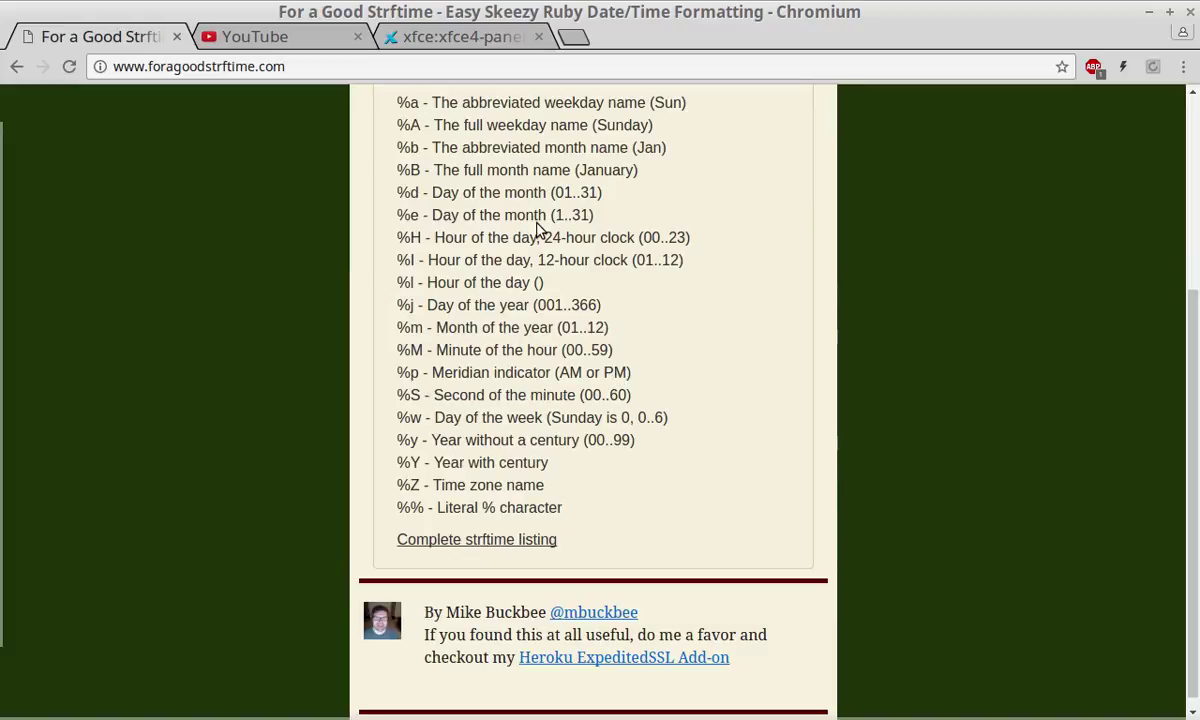
{"action": "scroll", "coordinate": [535, 500], "scroll_direction": "up", "scroll_amount": 1}
{"action": "scroll", "coordinate": [540, 503], "scroll_direction": "up", "scroll_amount": 1}
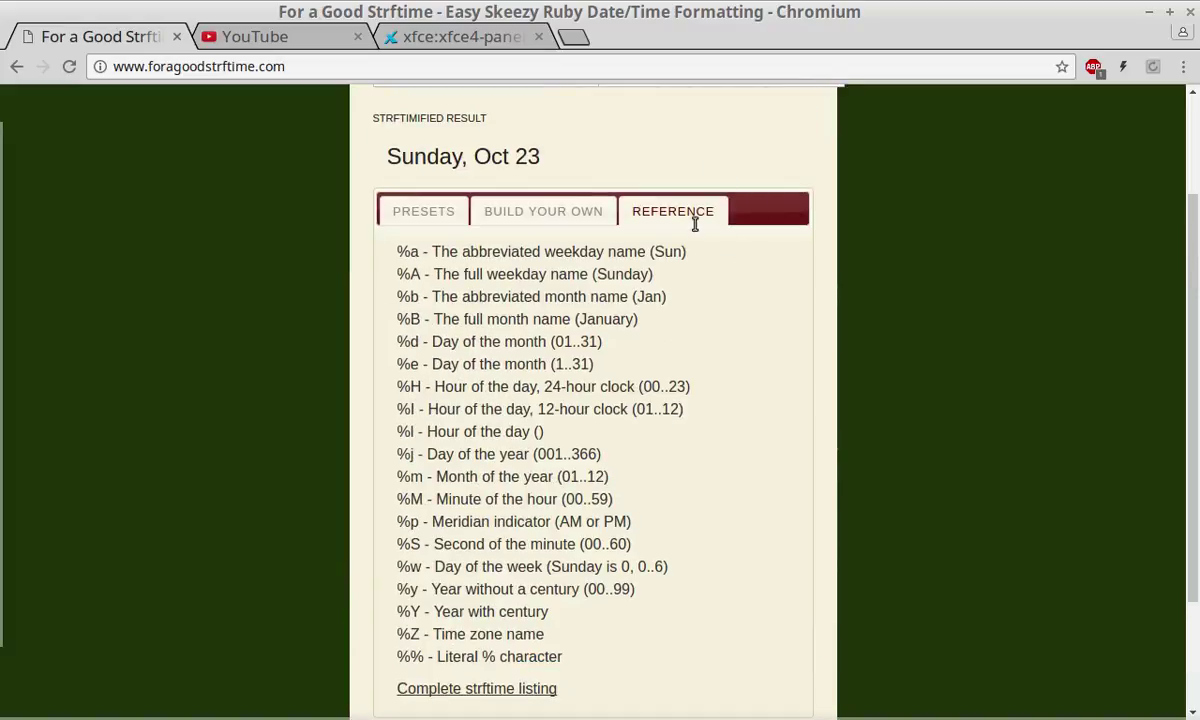
{"action": "scroll", "coordinate": [678, 295], "scroll_direction": "down", "scroll_amount": 2}
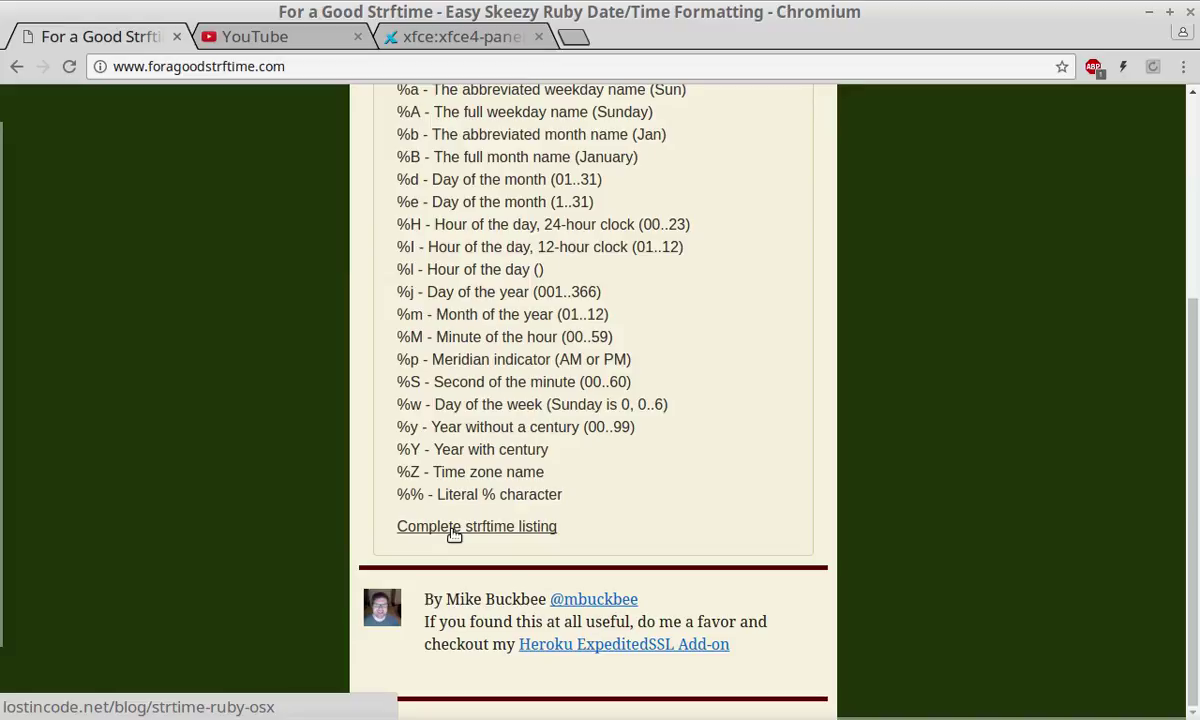
{"action": "scroll", "coordinate": [560, 510], "scroll_direction": "up", "scroll_amount": 3}
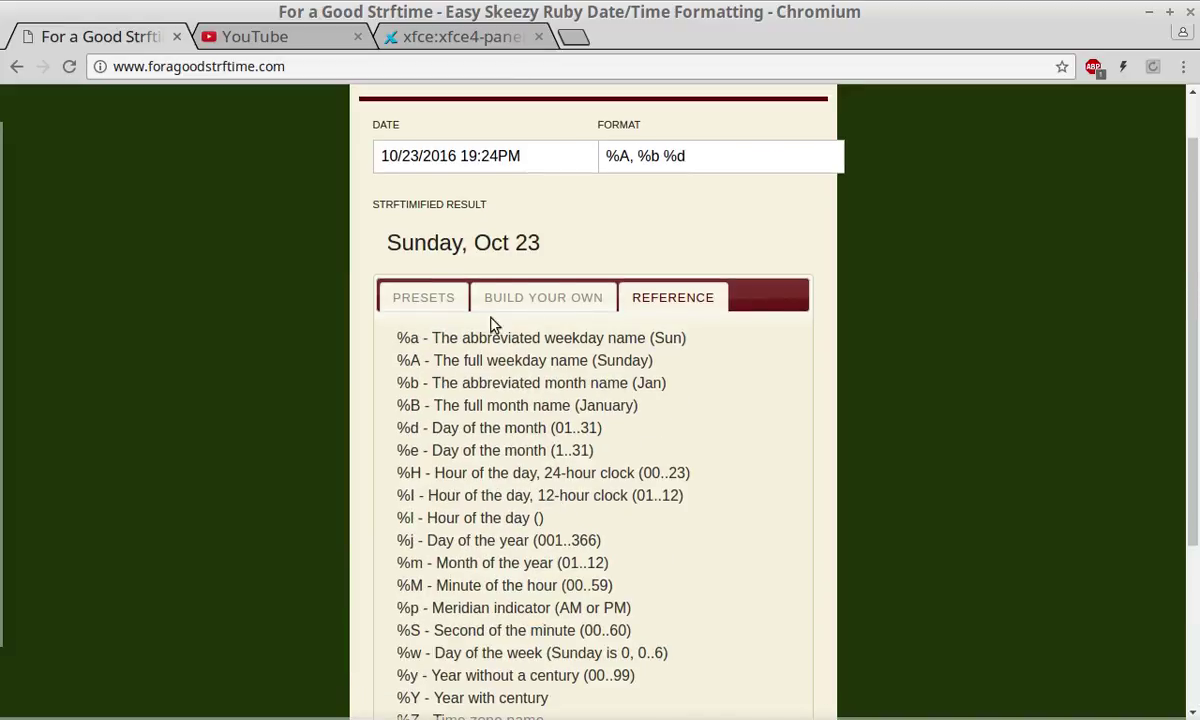
- Build the format %l %m %M from the hour 7, month 10 and minutes 24 pieces
{"action": "left_click", "coordinate": [423, 295]}
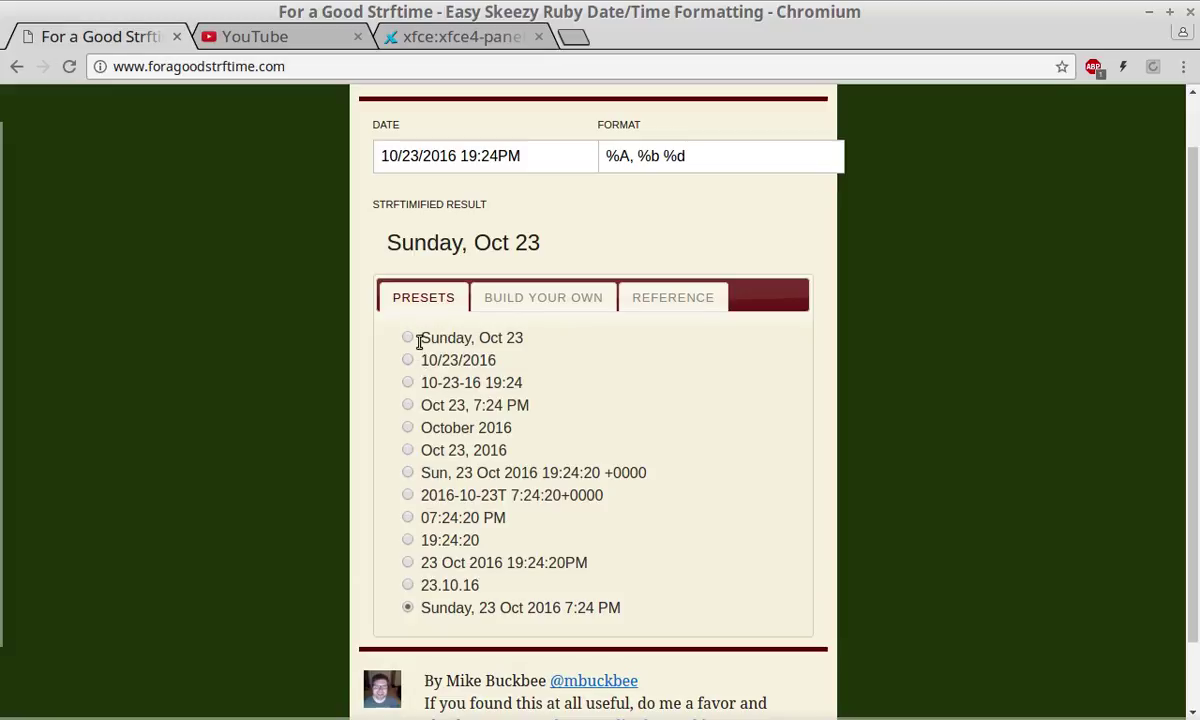
{"action": "left_click", "coordinate": [528, 292]}
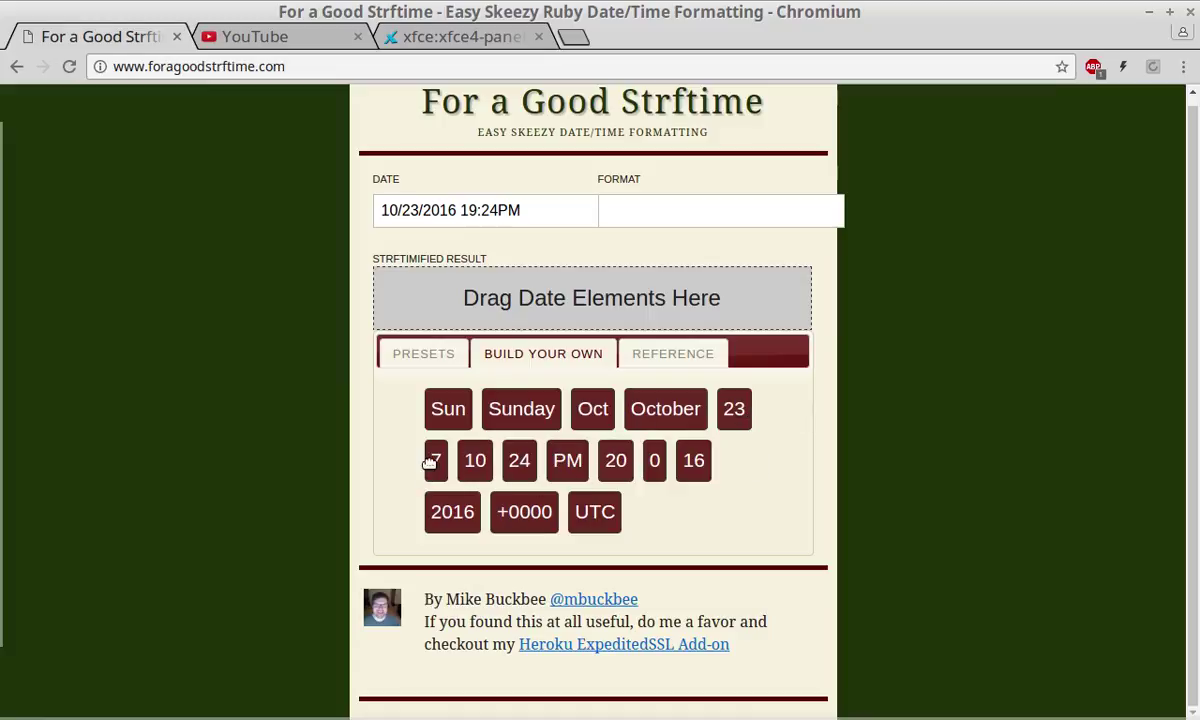
{"action": "left_click_drag", "start_coordinate": [434, 461], "coordinate": [553, 306]}
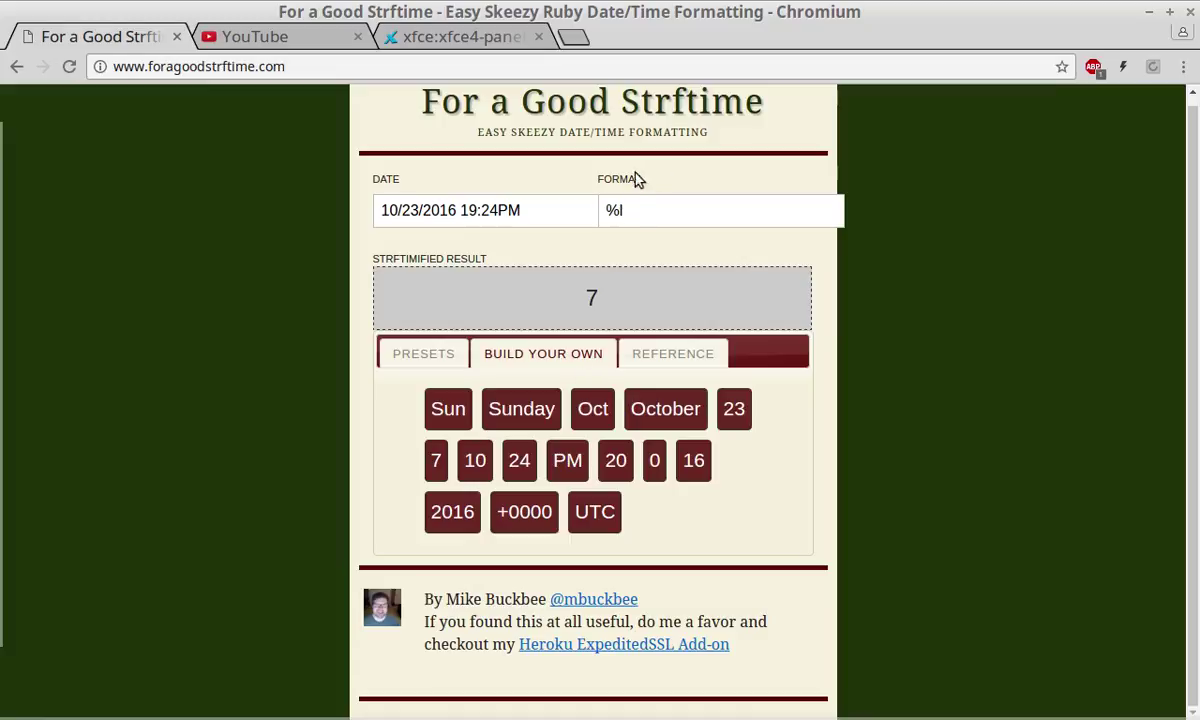
{"action": "double_click", "coordinate": [619, 211]}
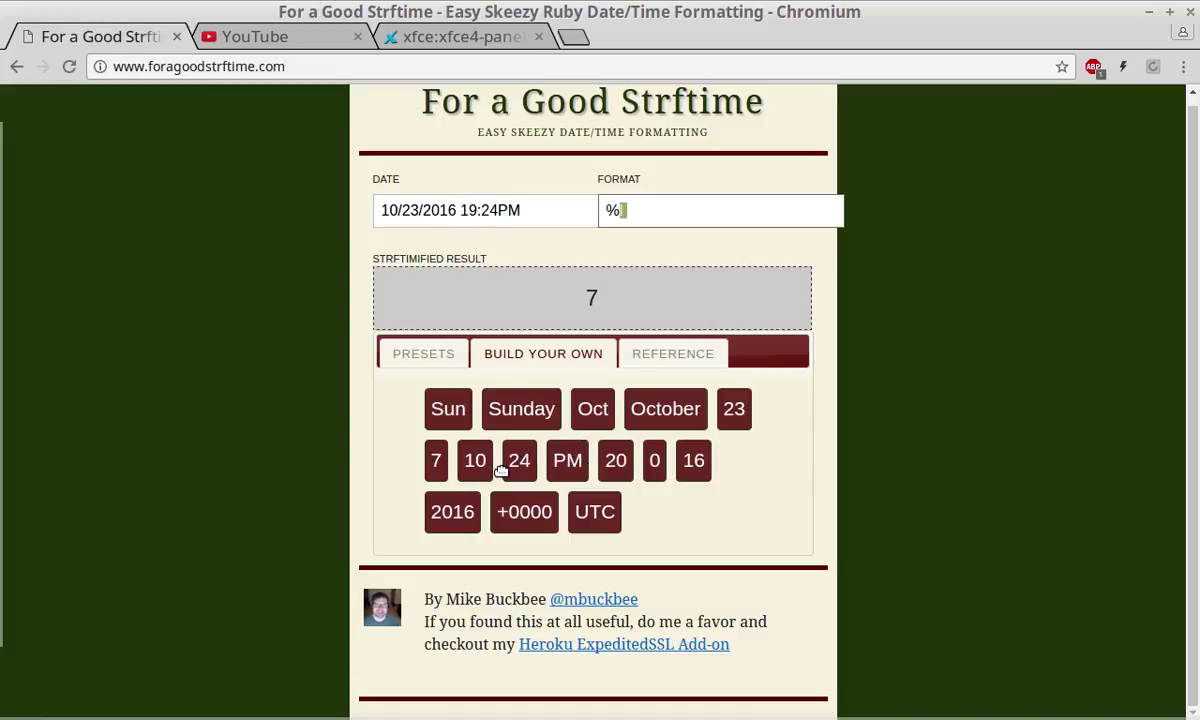
{"action": "left_click_drag", "start_coordinate": [477, 461], "coordinate": [632, 300]}
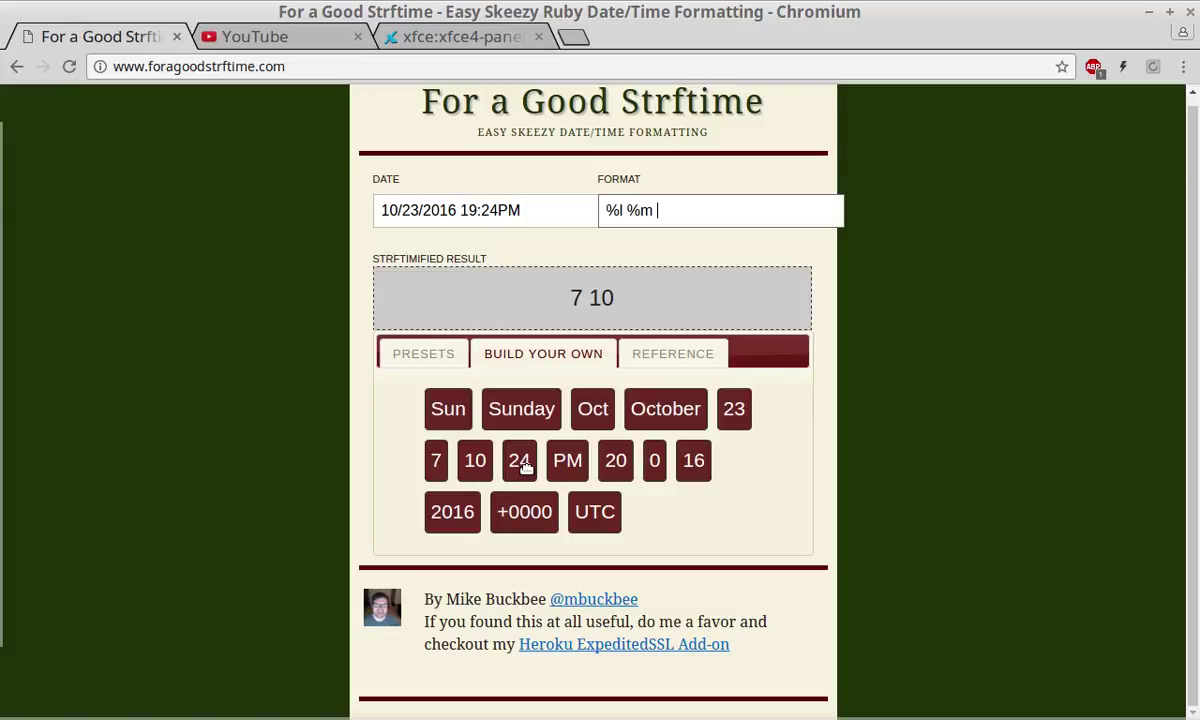
{"action": "left_click_drag", "start_coordinate": [525, 467], "coordinate": [611, 311]}
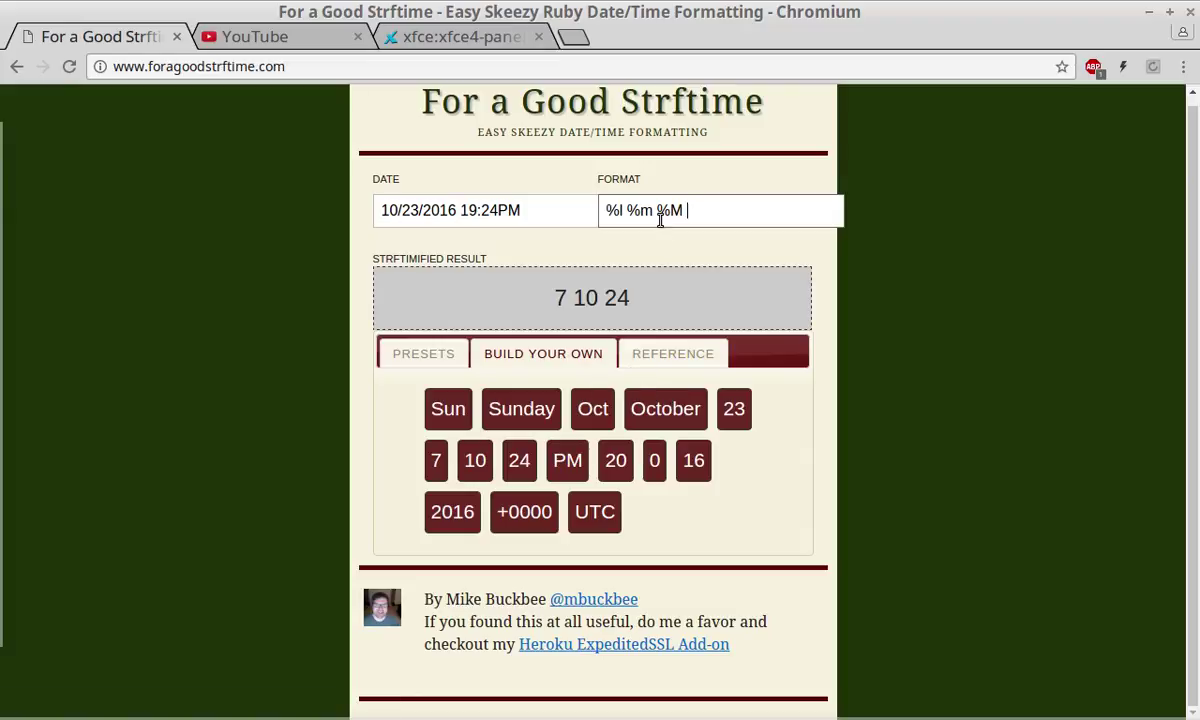
- Check the %M minute description in Reference, then return to the preset formats showing %A, %b %d
{"action": "left_click", "coordinate": [685, 364]}
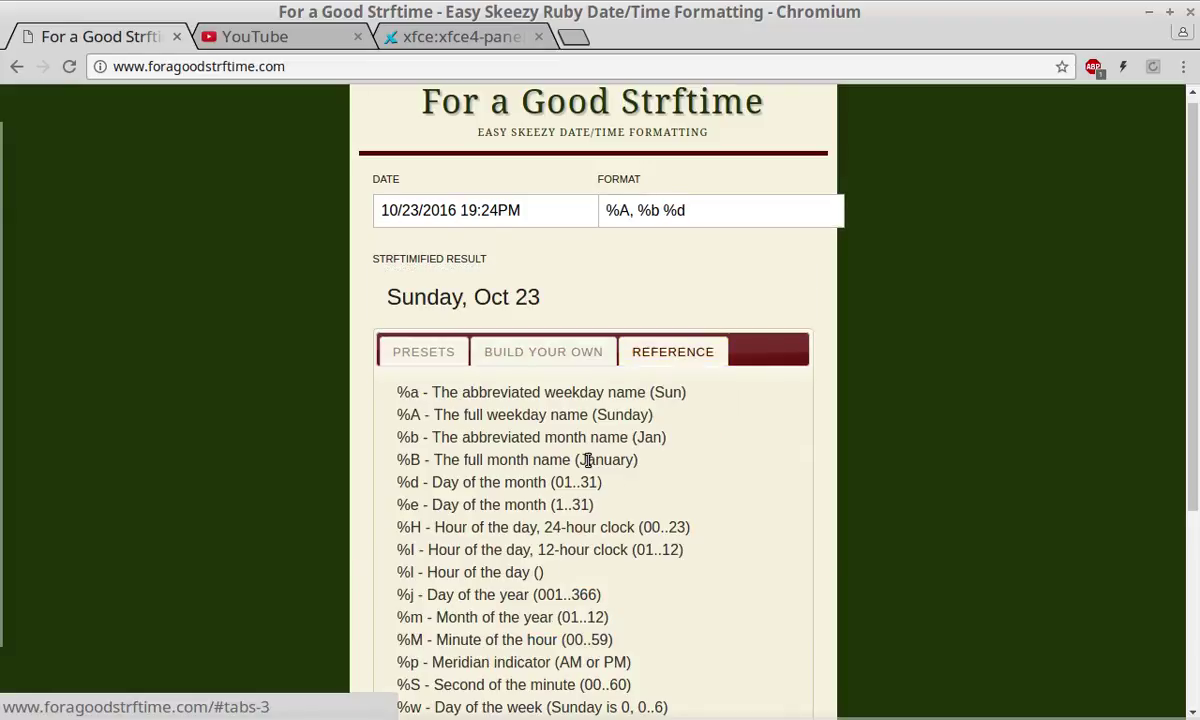
{"action": "scroll", "coordinate": [510, 550], "scroll_direction": "down", "scroll_amount": 1}
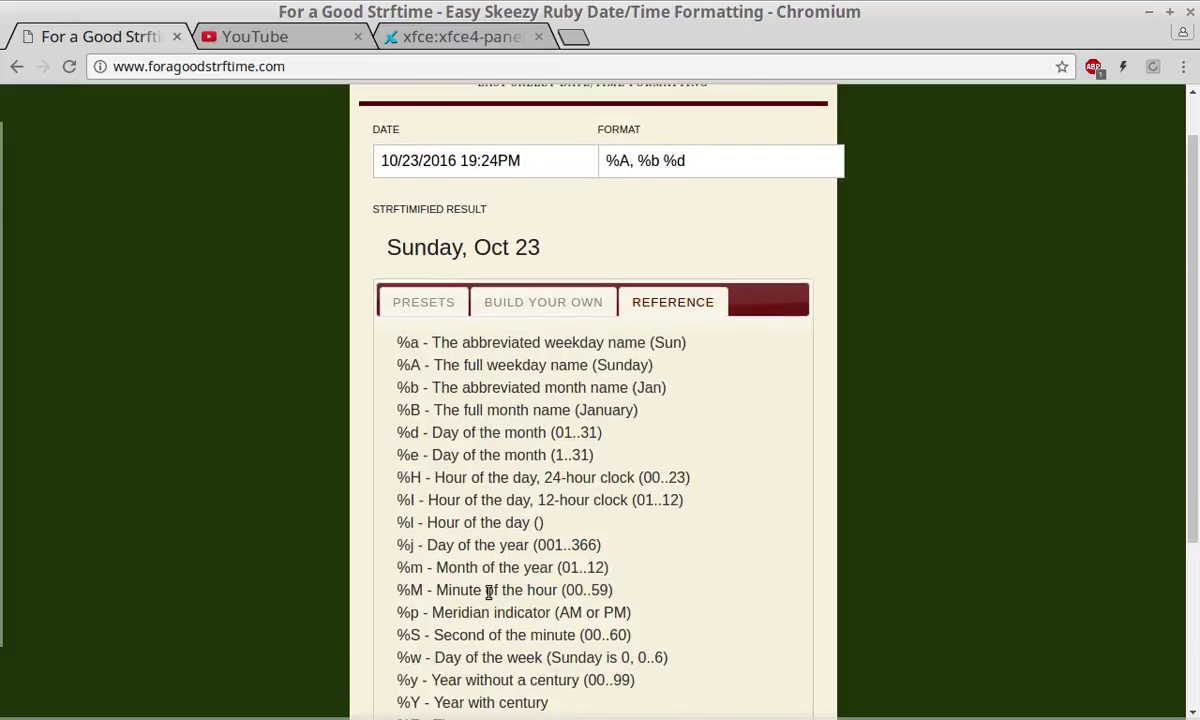
{"action": "left_click_drag", "start_coordinate": [500, 590], "coordinate": [635, 590]}
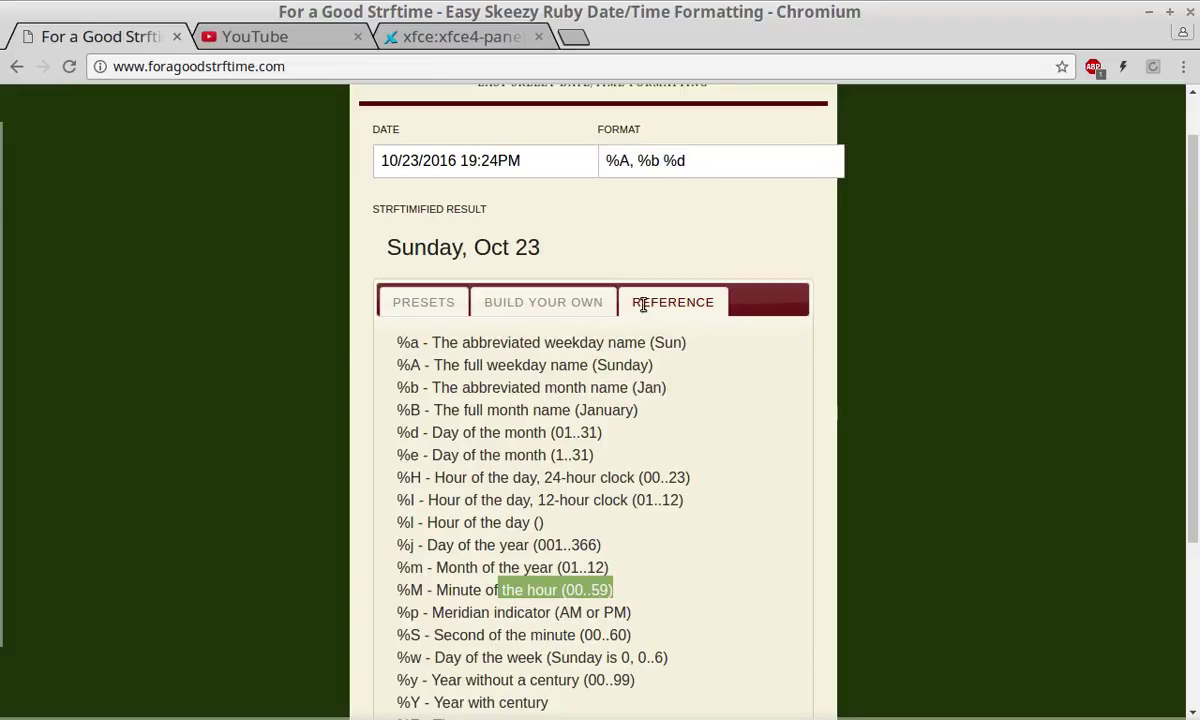
{"action": "left_click", "coordinate": [566, 305]}
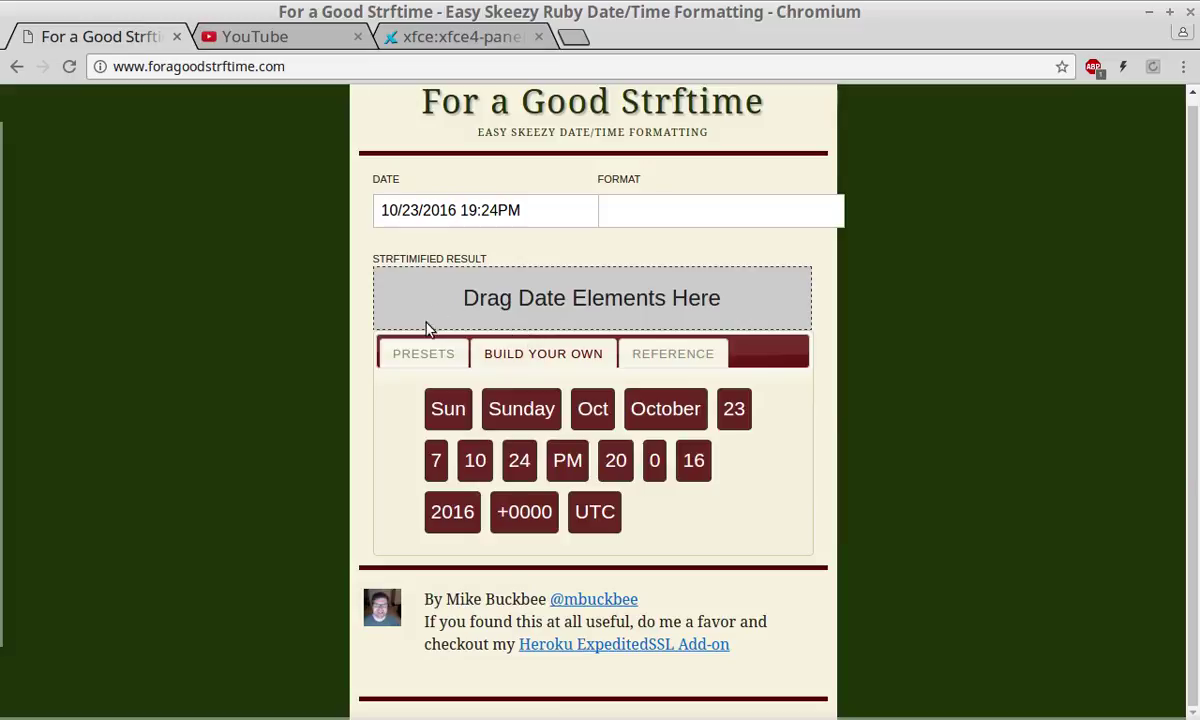
{"action": "left_click", "coordinate": [420, 353]}
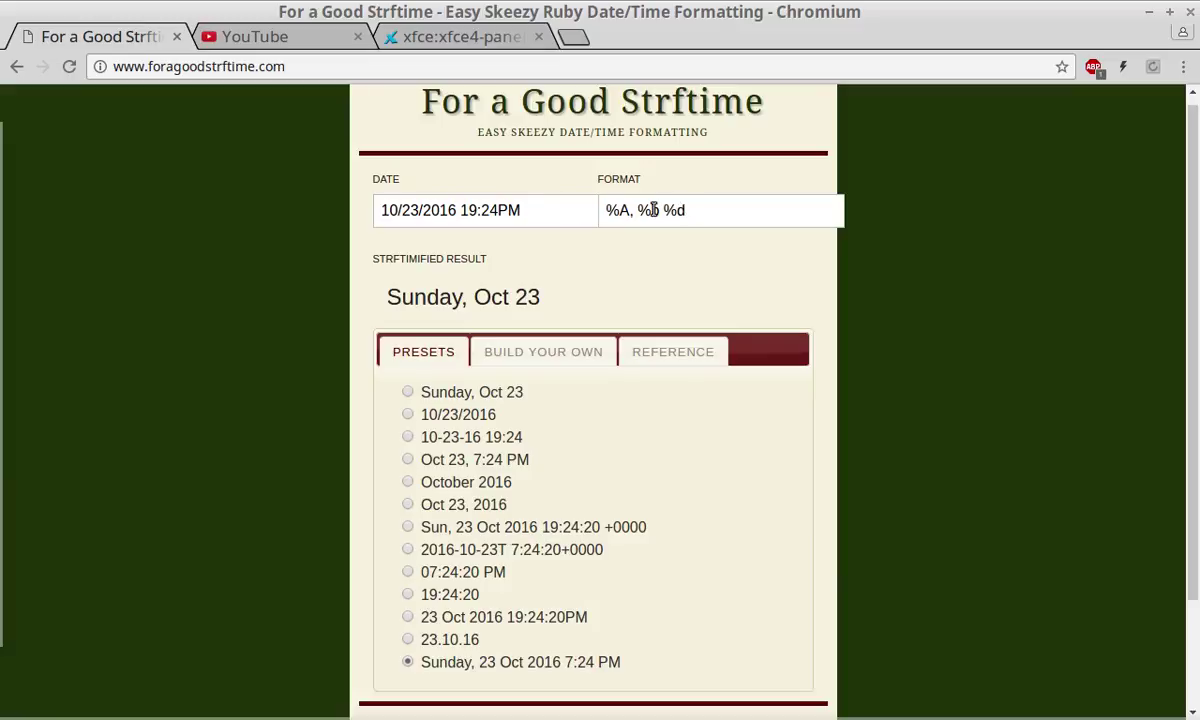
- Replace the %R clock format with %A, %d %b %Y <b>%I:%M</b> %p
{"action": "mouse_move", "coordinate": [892, 712]}
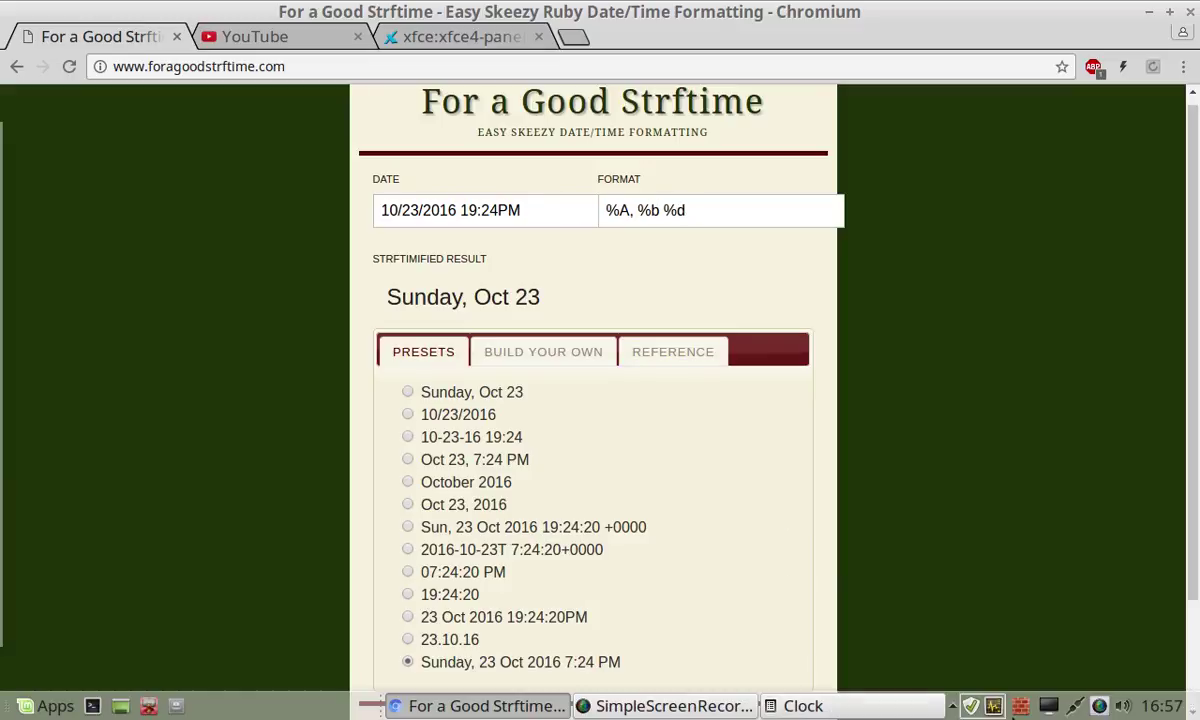
{"action": "left_click", "coordinate": [933, 711]}
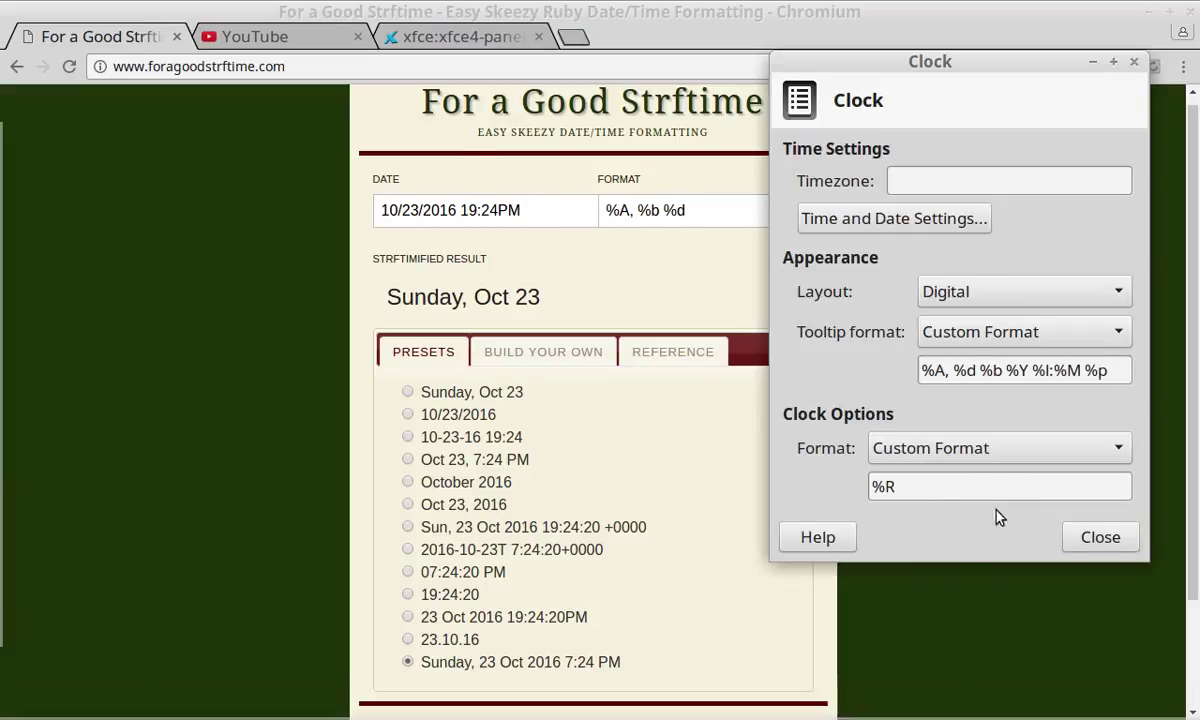
{"action": "left_click_drag", "start_coordinate": [948, 495], "coordinate": [797, 483]}
{"action": "type", "text": "%A, %d %b %Y <b>%I:%M</b> %p"}
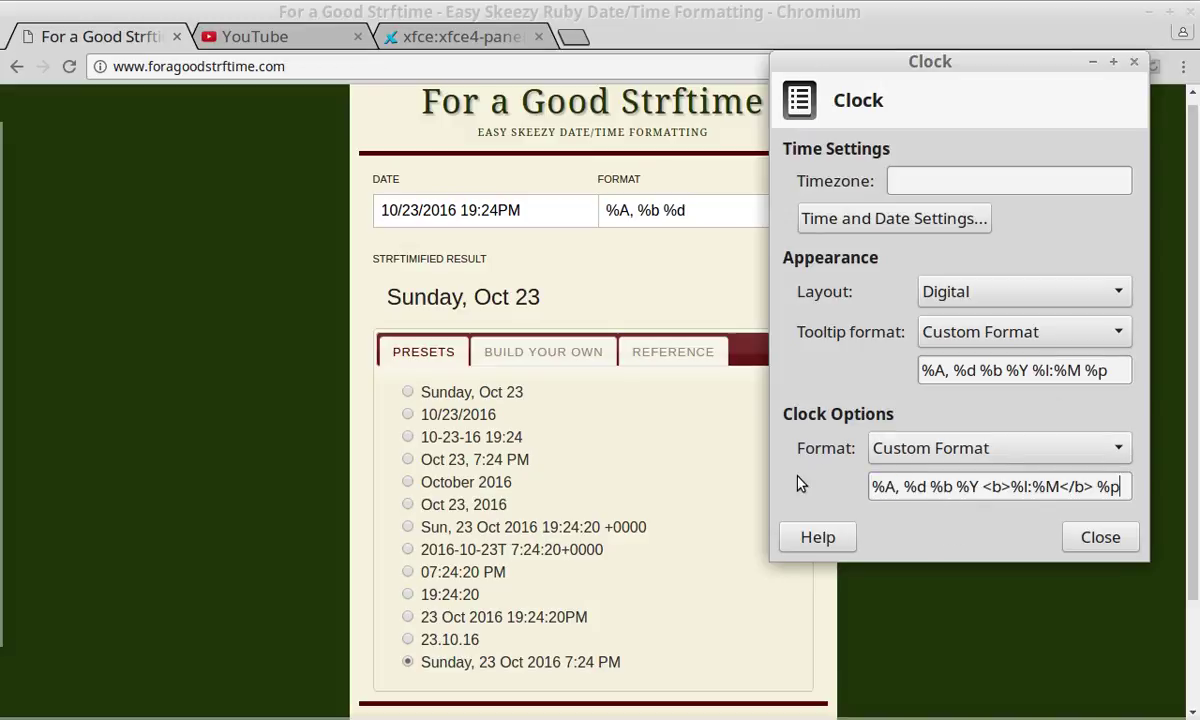
- Paste the same bold 12-hour format into the tooltip format field
{"action": "triple_click", "coordinate": [993, 368]}
{"action": "type", "text": "%A, %d %b %Y <b>%I:%M</b> %p"}
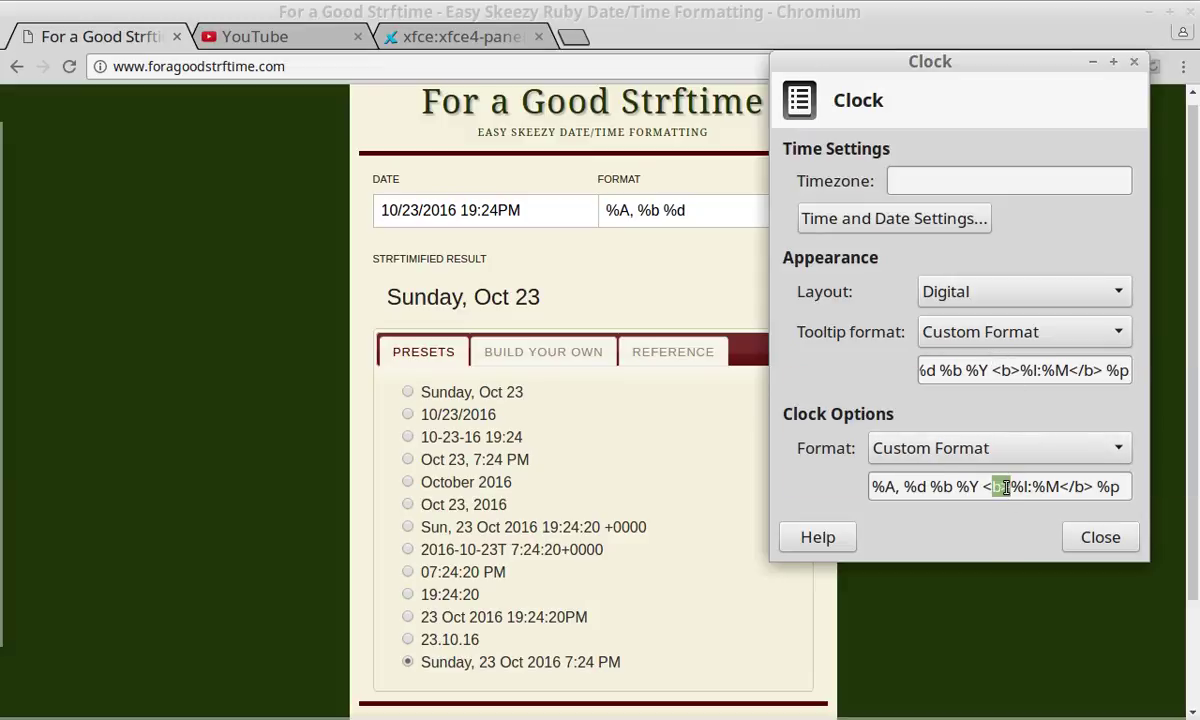
{"action": "left_click_drag", "start_coordinate": [1058, 487], "coordinate": [1025, 490]}
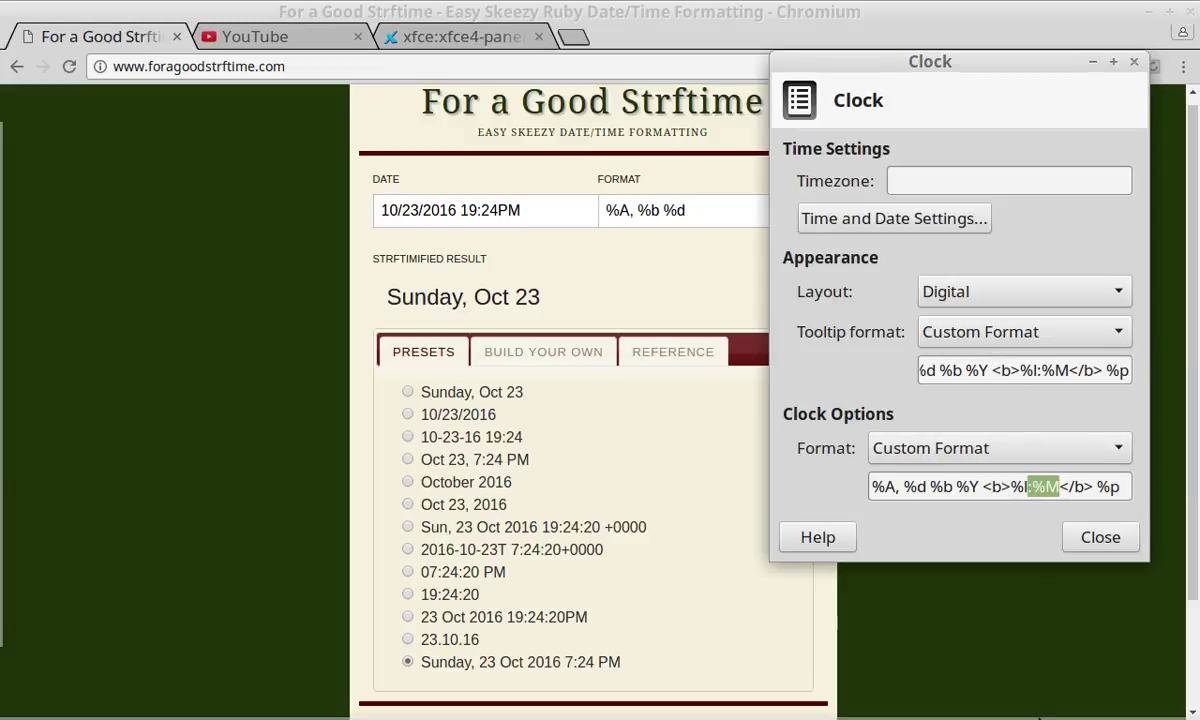
{"action": "mouse_move", "coordinate": [1052, 712]}
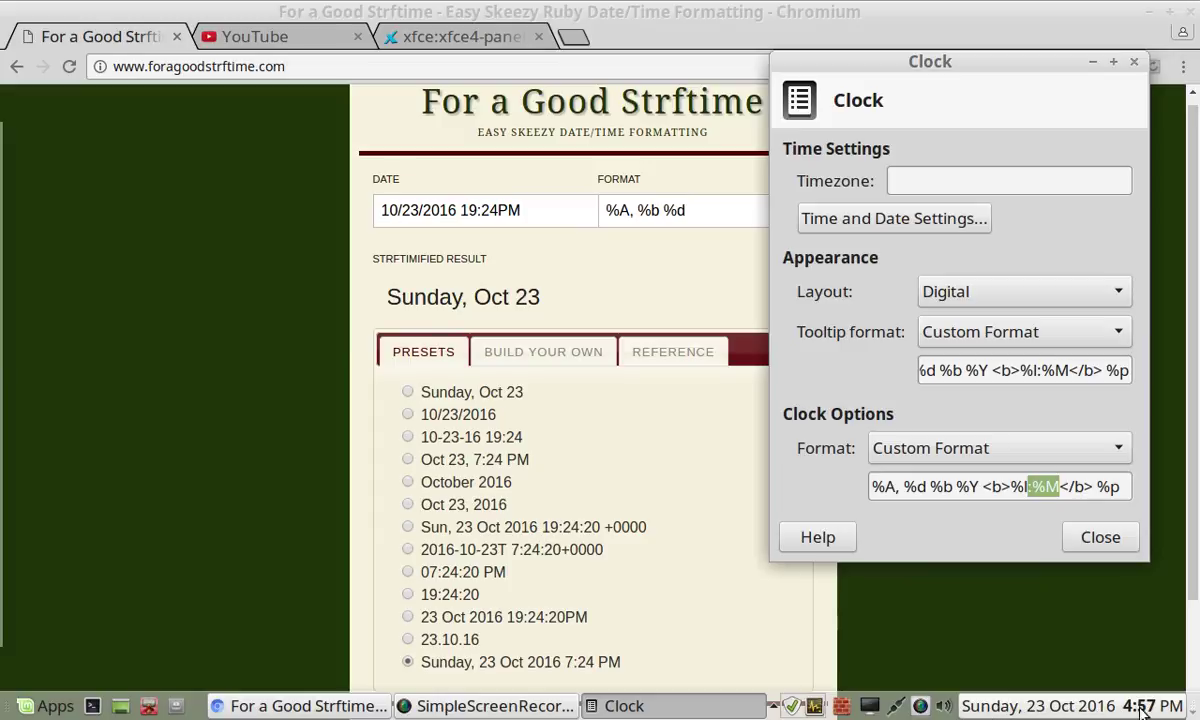
{"action": "mouse_move", "coordinate": [1168, 711]}
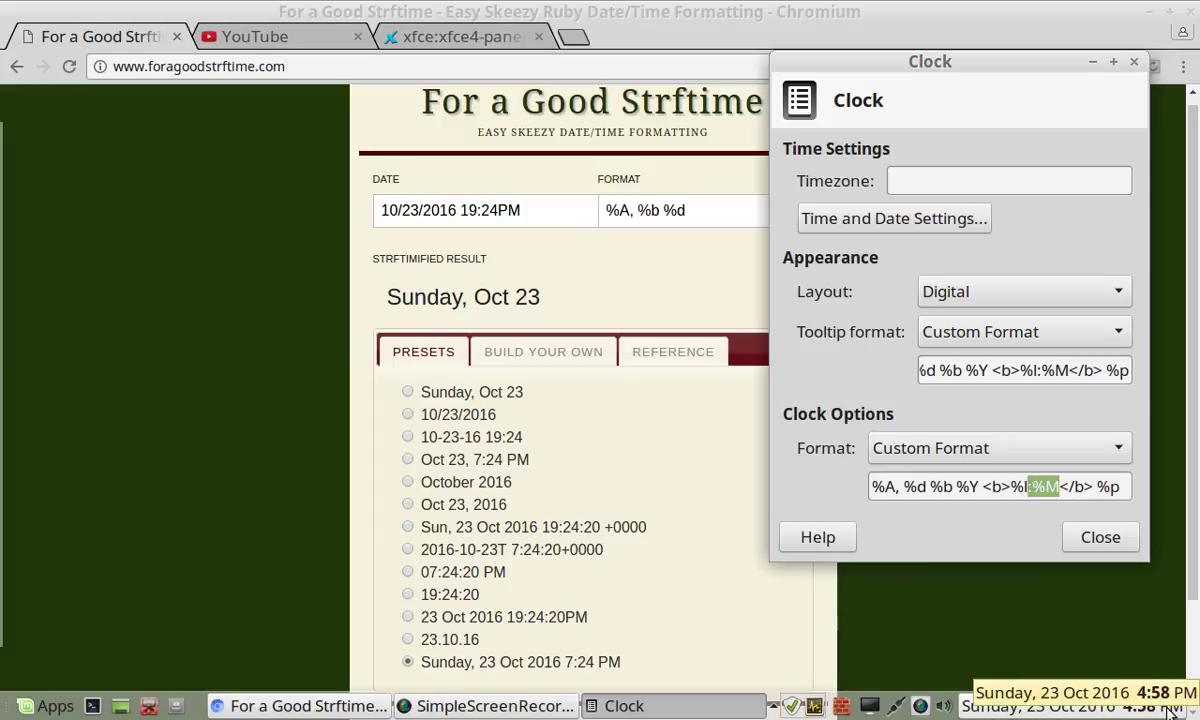